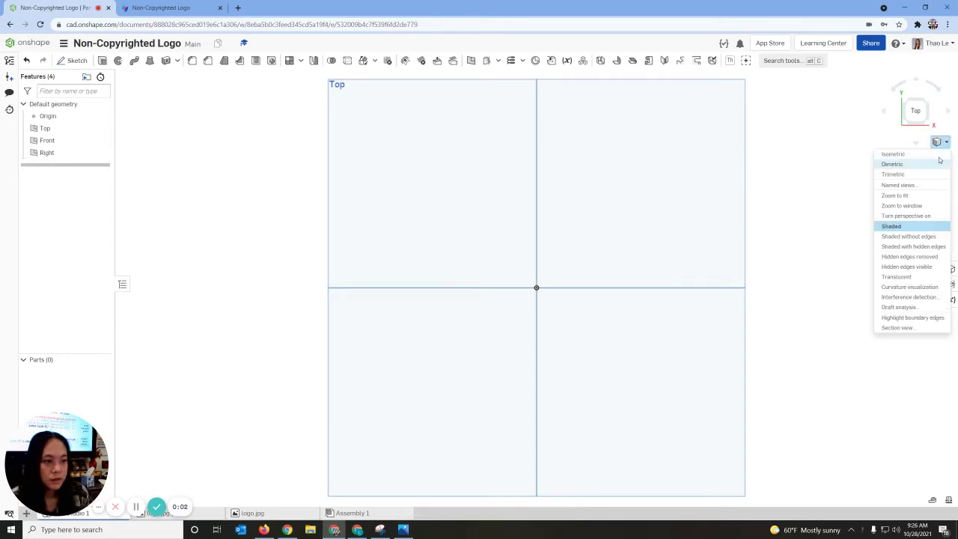
Set the empty part studio to the Isometric view and switch to the LogoDix logo tab.
left_click(939, 158)
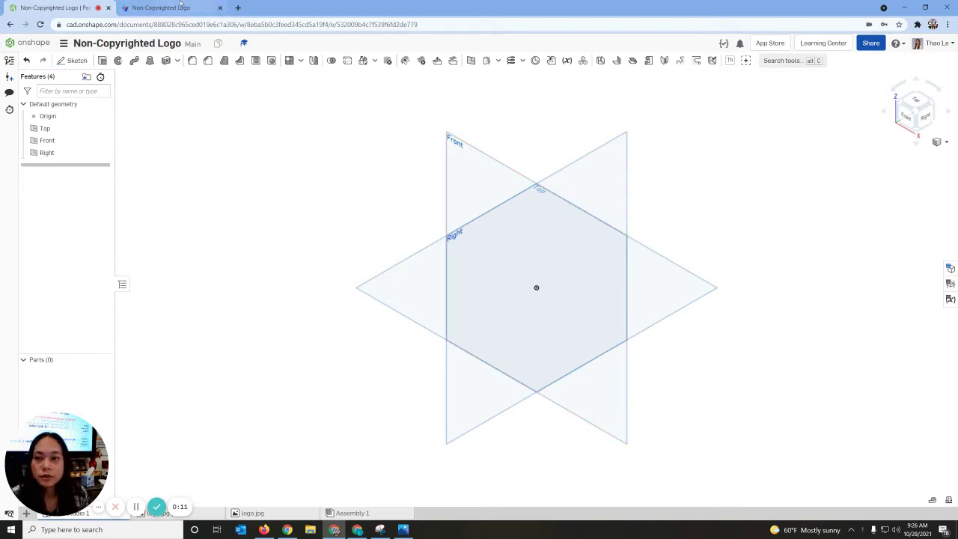
left_click(137, 7)
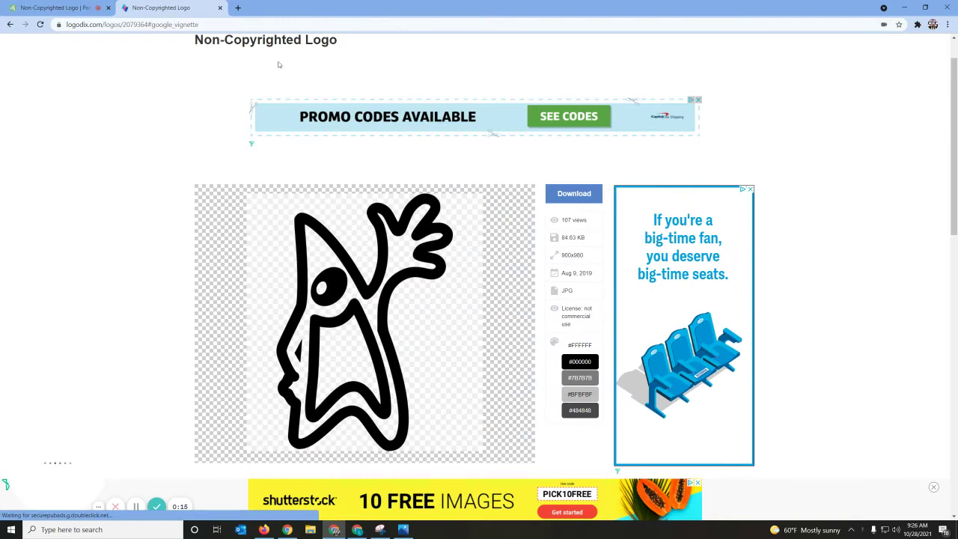
Download the Non-Copyrighted Logo from LogoDix as a JPG file.
left_click(583, 194)
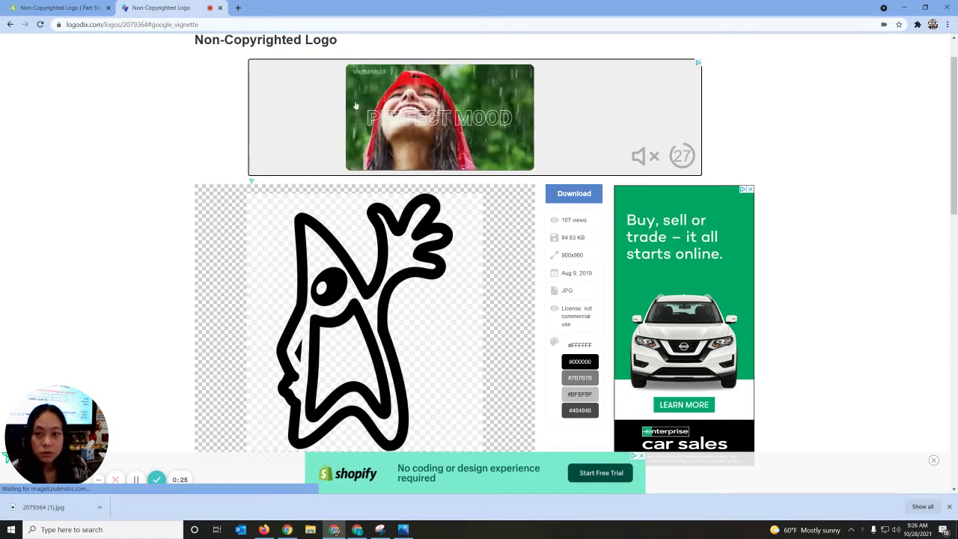
Back in Onshape, start a Top-plane sketch and draw a center-point rectangle at the origin.
left_click(81, 7)
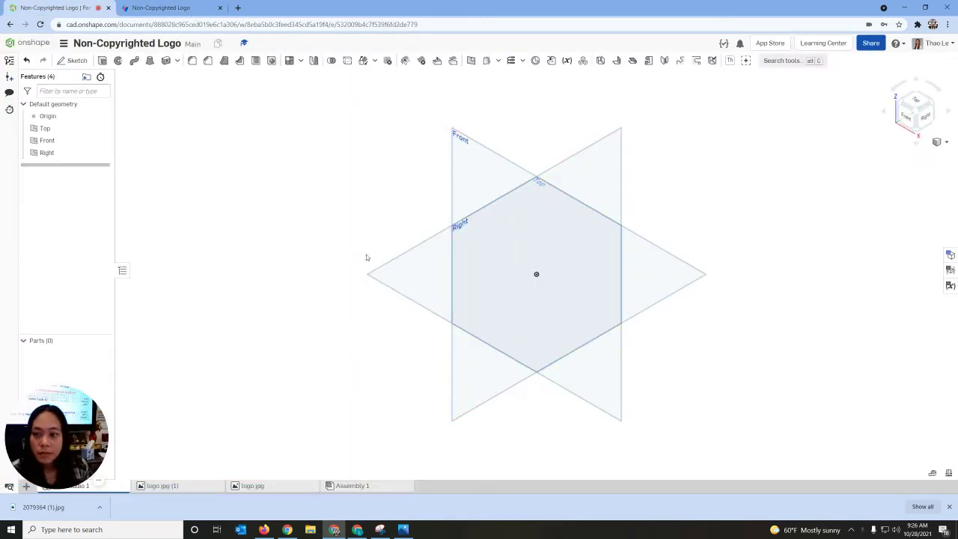
left_click_drag(100, 417, 99, 390)
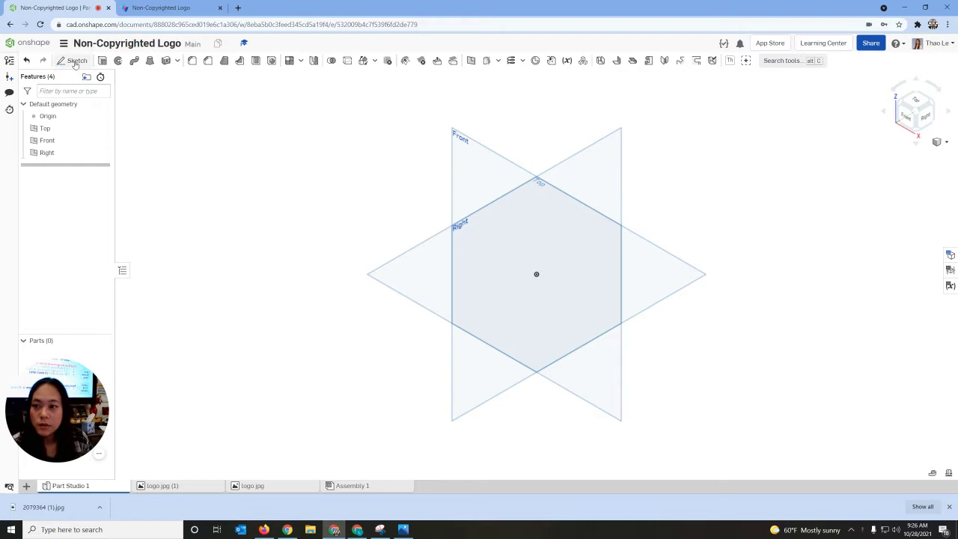
left_click(914, 100)
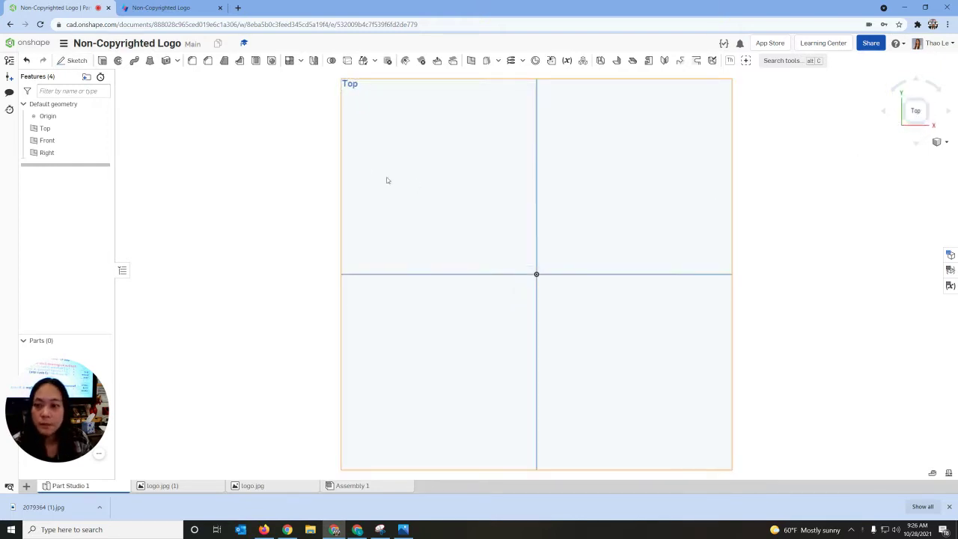
left_click(73, 59)
left_click(496, 185)
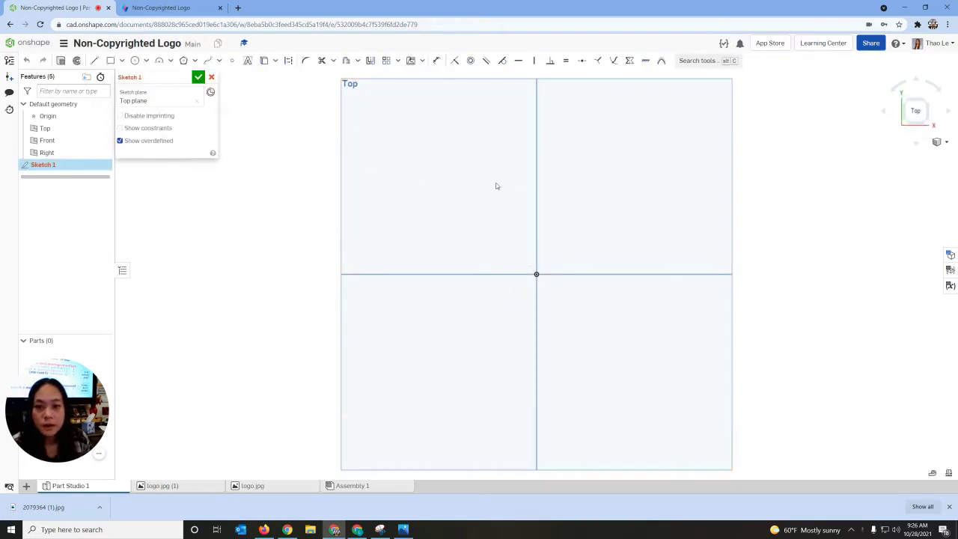
left_click(123, 62)
left_click(134, 92)
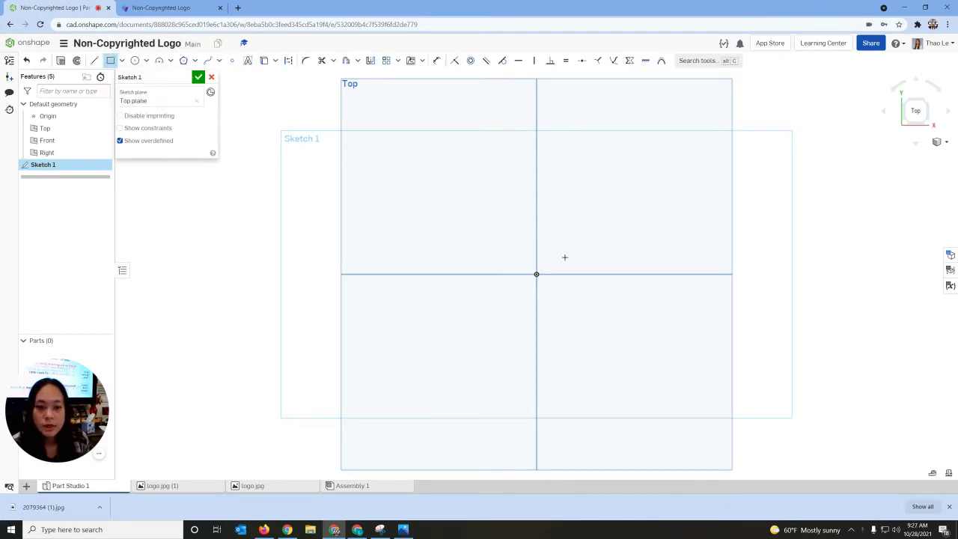
left_click(536, 274)
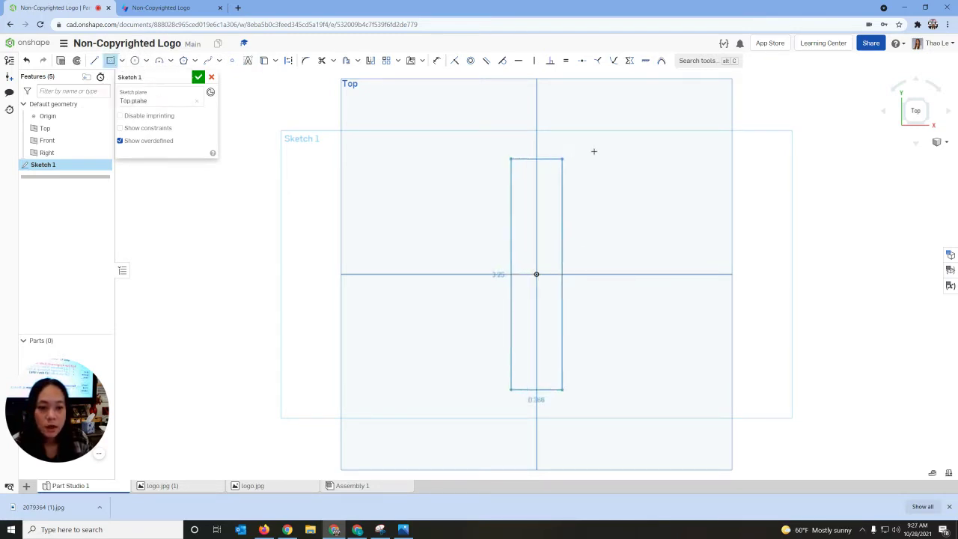
left_click(640, 145)
Dimension the rectangle 3 in wide and 4 in tall.
left_click(438, 60)
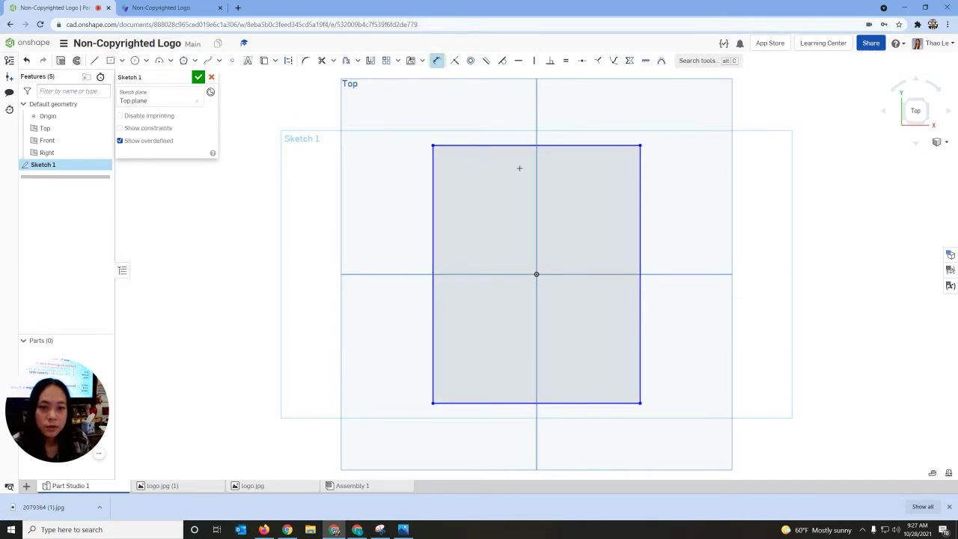
left_click(517, 145)
left_click(522, 120)
type("3.178702")
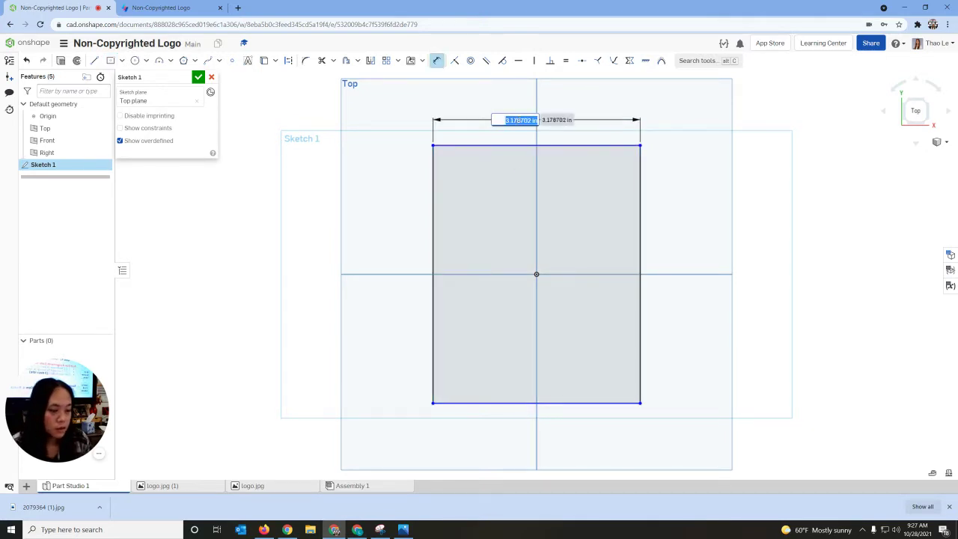
key("Return")
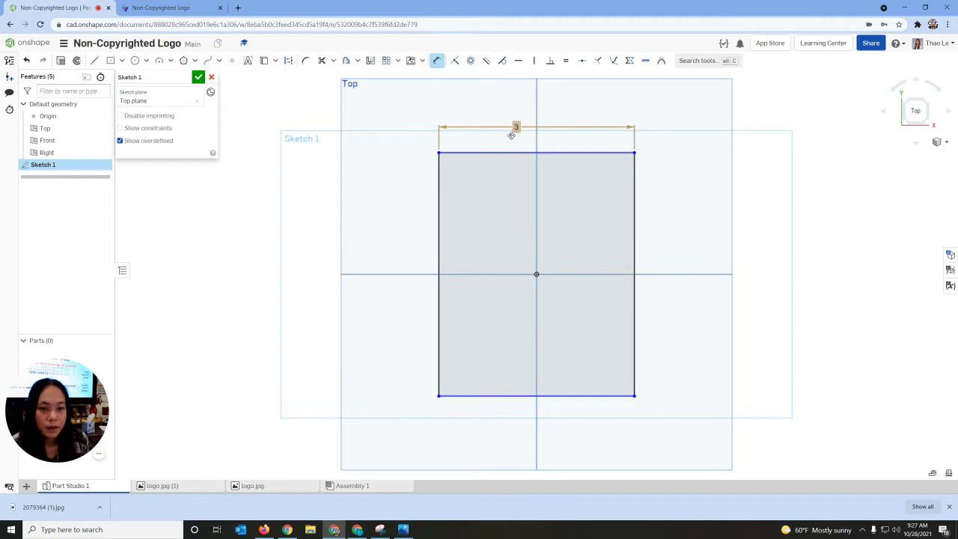
left_click(503, 397)
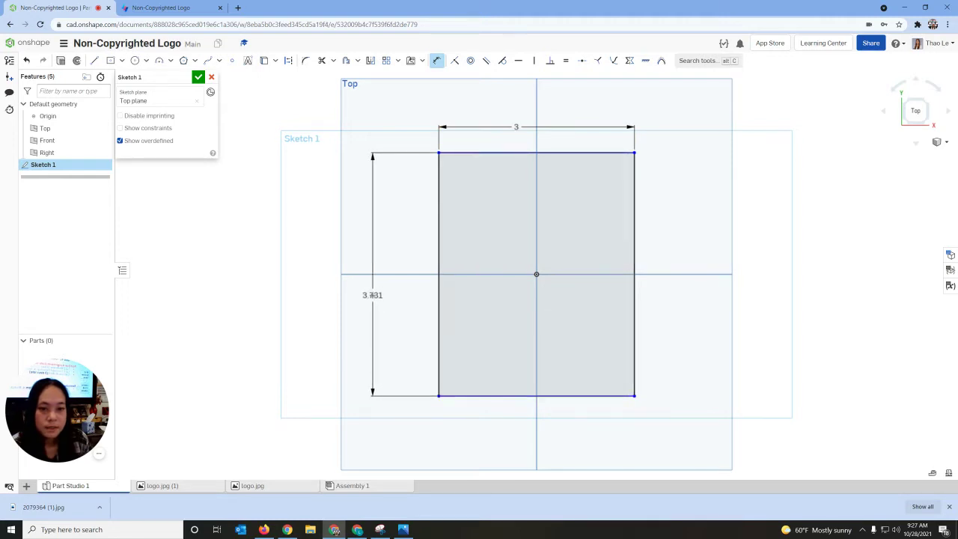
left_click(387, 291)
type("4")
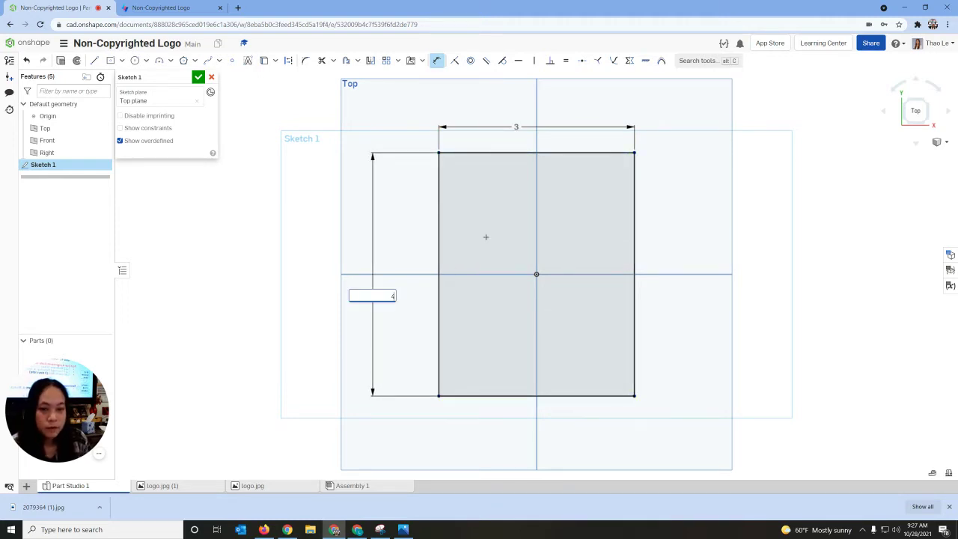
key("Return")
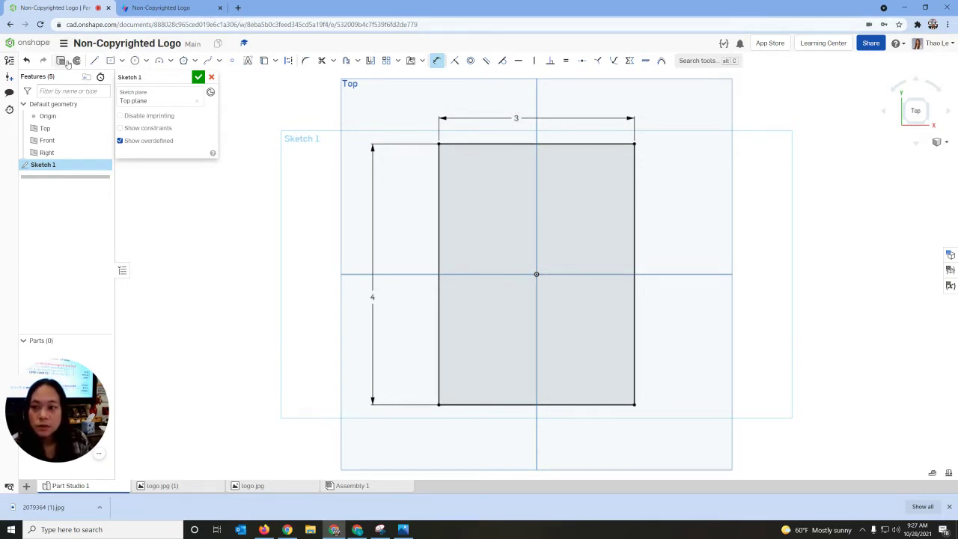
Extrude Sketch 1 to a depth of 0.5 in, creating the solid base plate.
key("shift+e")
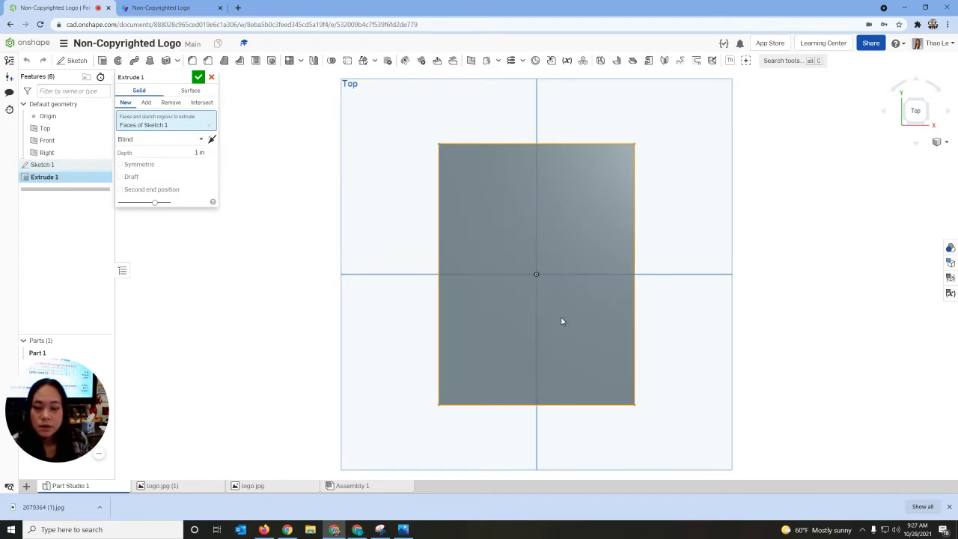
right_click_drag(561, 321, 483, 285)
left_click(202, 152)
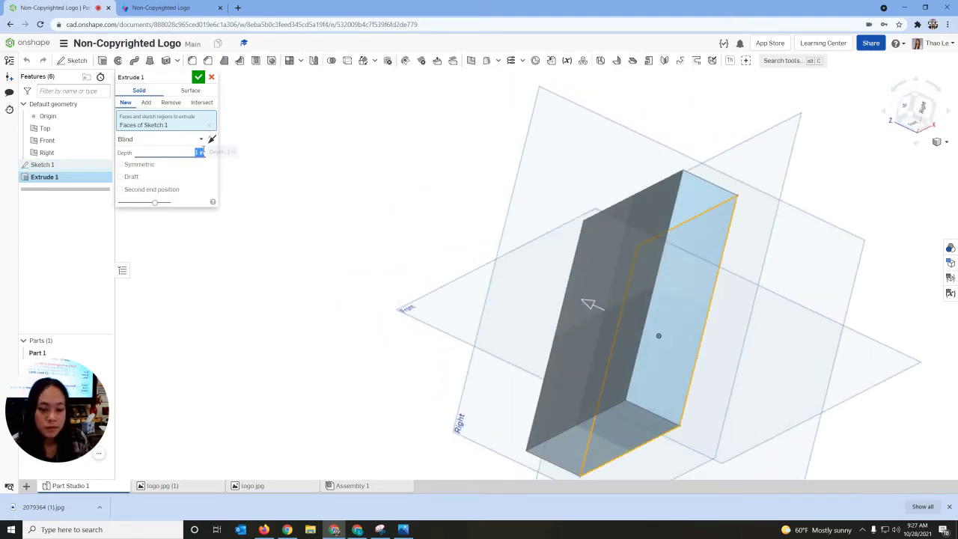
key("BackSpace")
type("0.5")
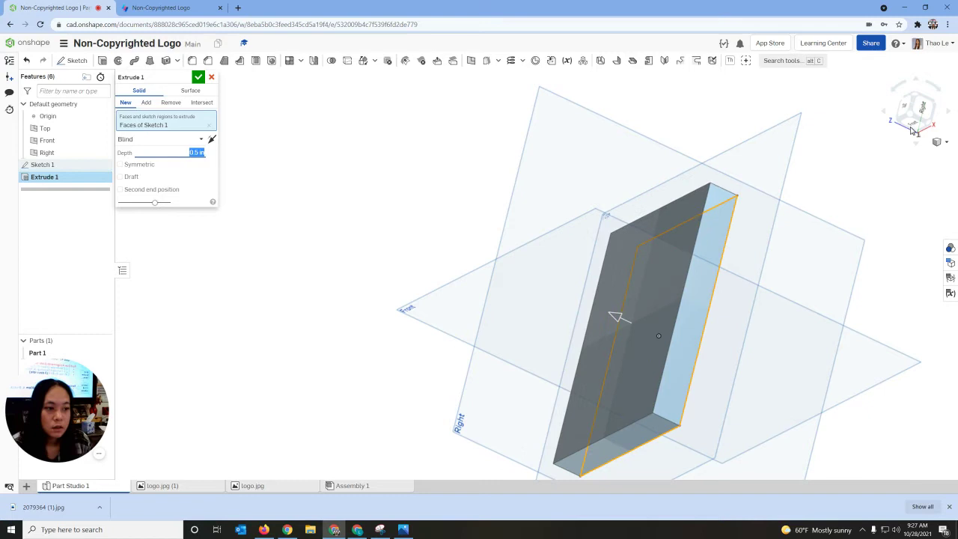
left_click(941, 142)
left_click(893, 153)
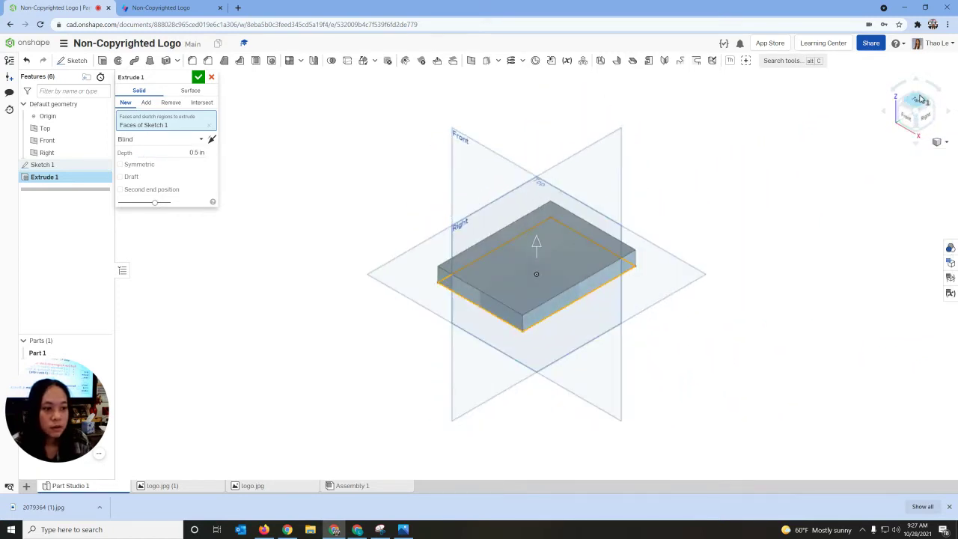
key("shift+5")
scroll(590, 237, "up", 2)
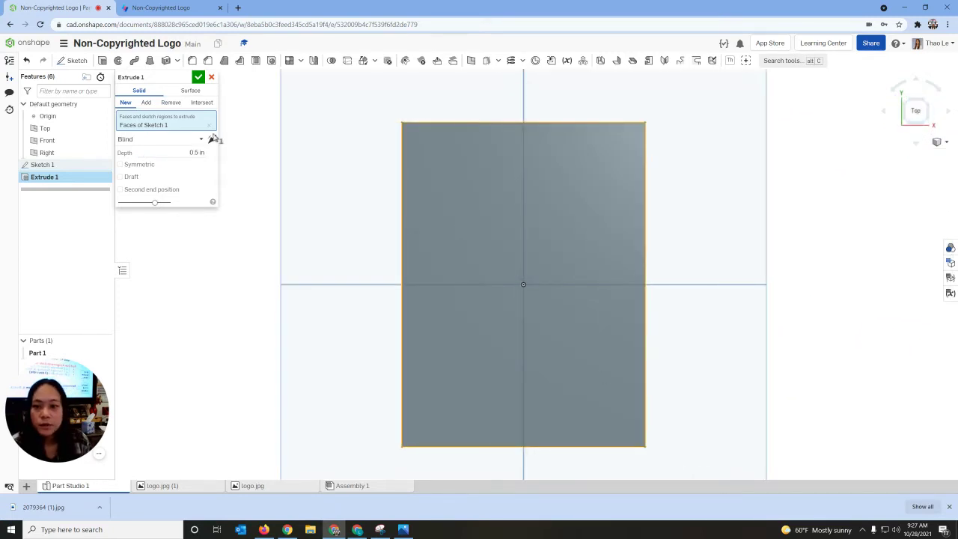
left_click(199, 78)
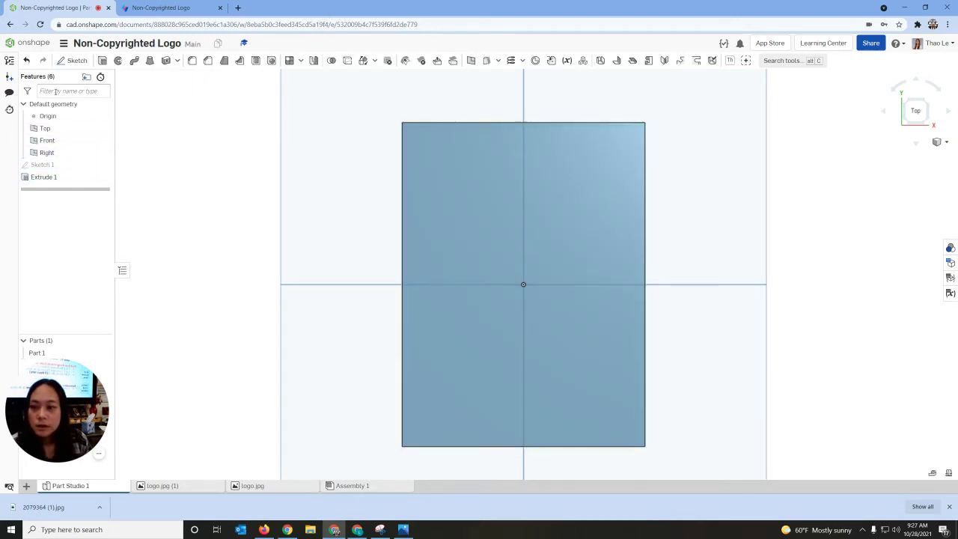
Start Sketch 2 on the top face of Extrude 1 and open Insert image.
left_click(74, 60)
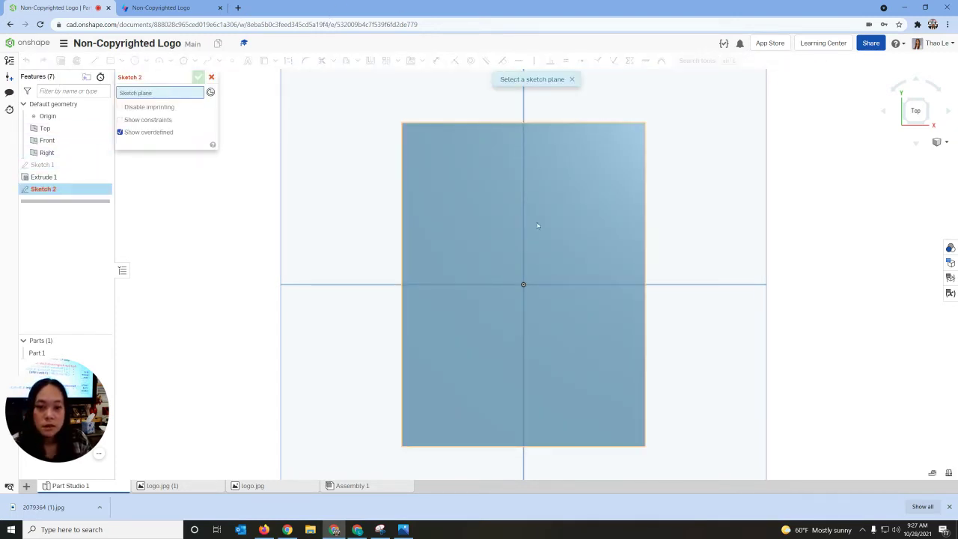
left_click(485, 230)
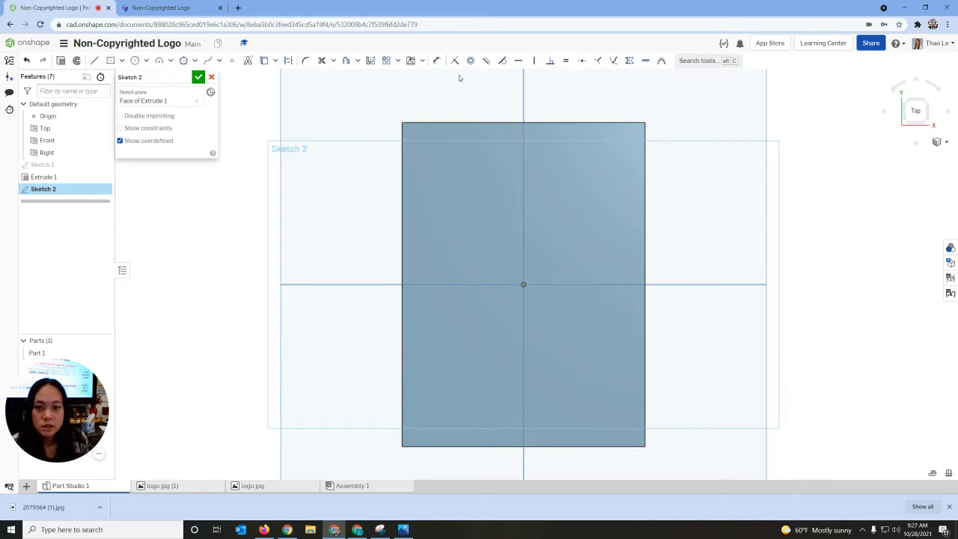
left_click(423, 63)
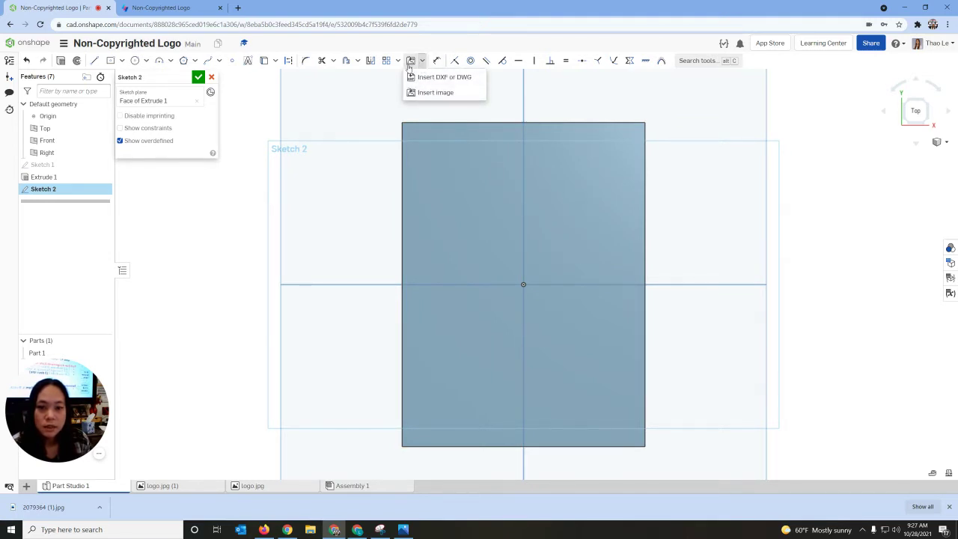
left_click(424, 96)
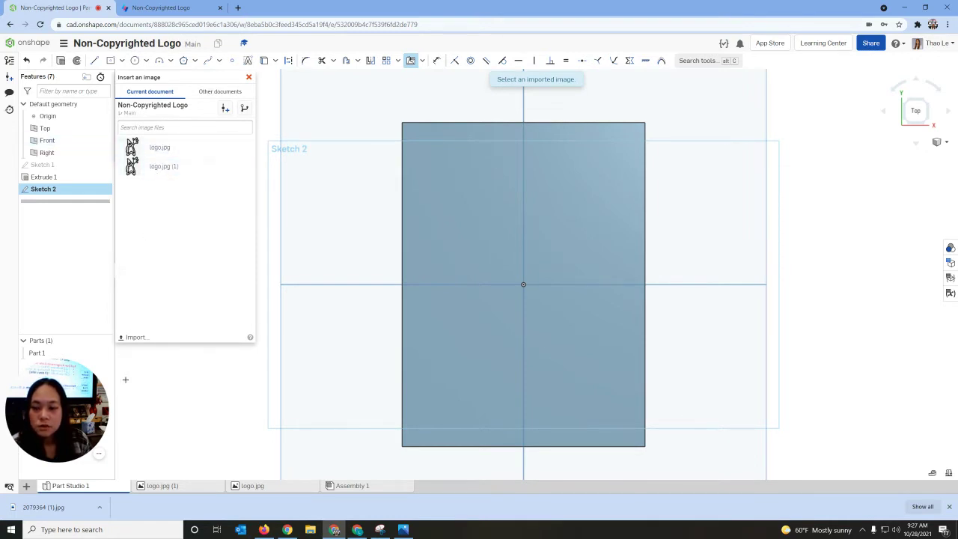
Upload the downloaded logo JPG from Downloads, then select logo.jpg (1) for placement.
left_click(132, 338)
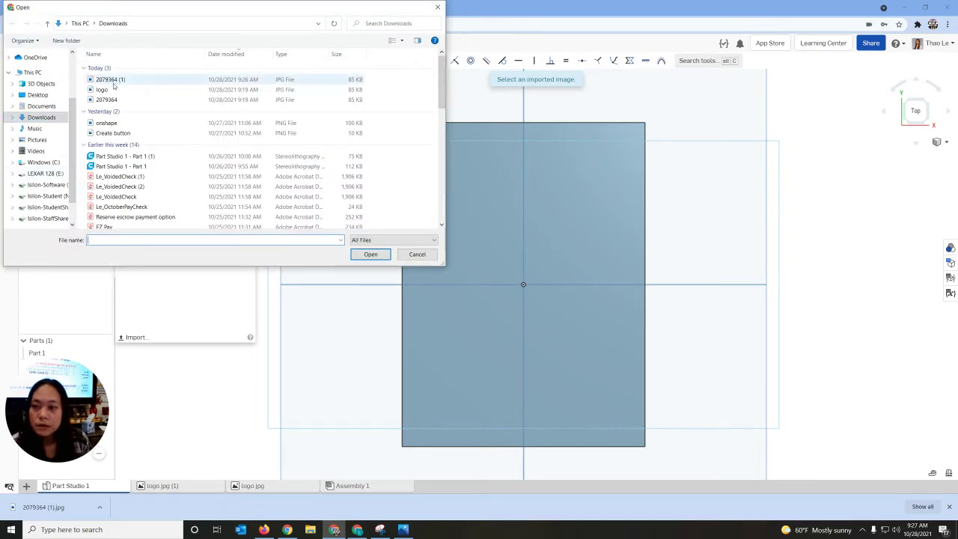
left_click(105, 90)
left_click(370, 254)
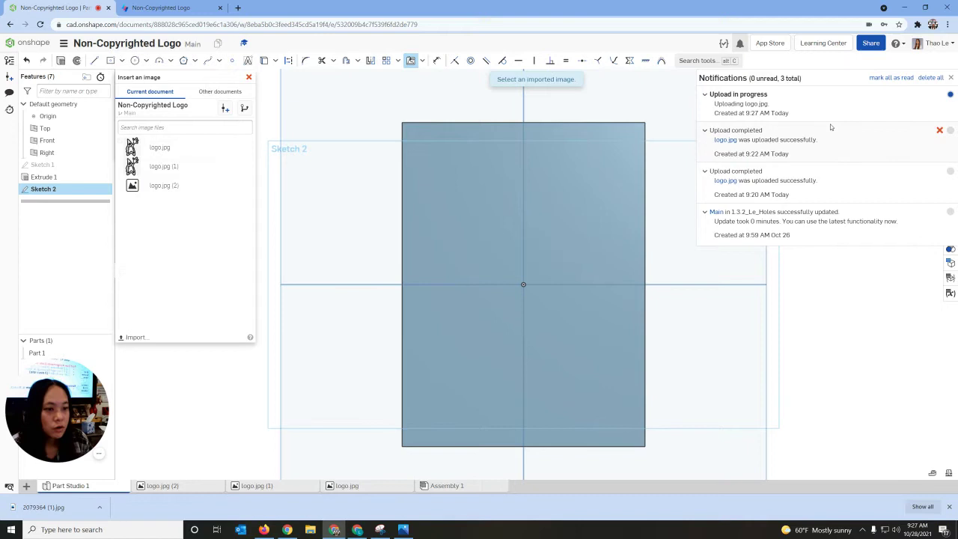
left_click(951, 79)
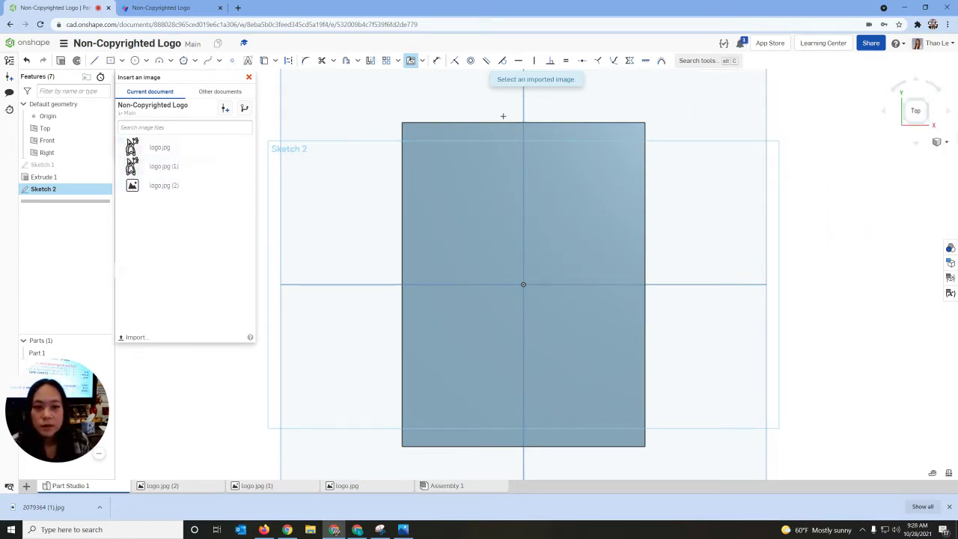
left_click(158, 172)
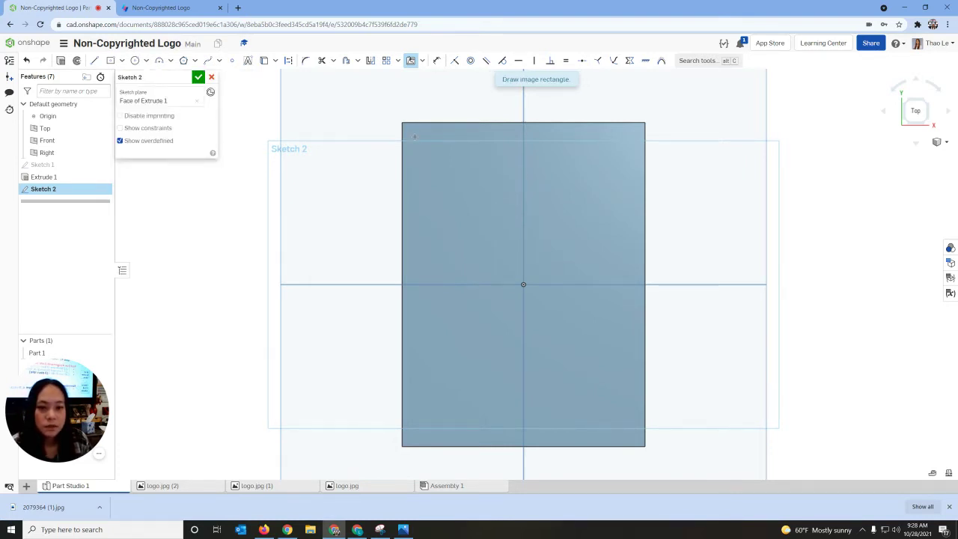
left_click(412, 136)
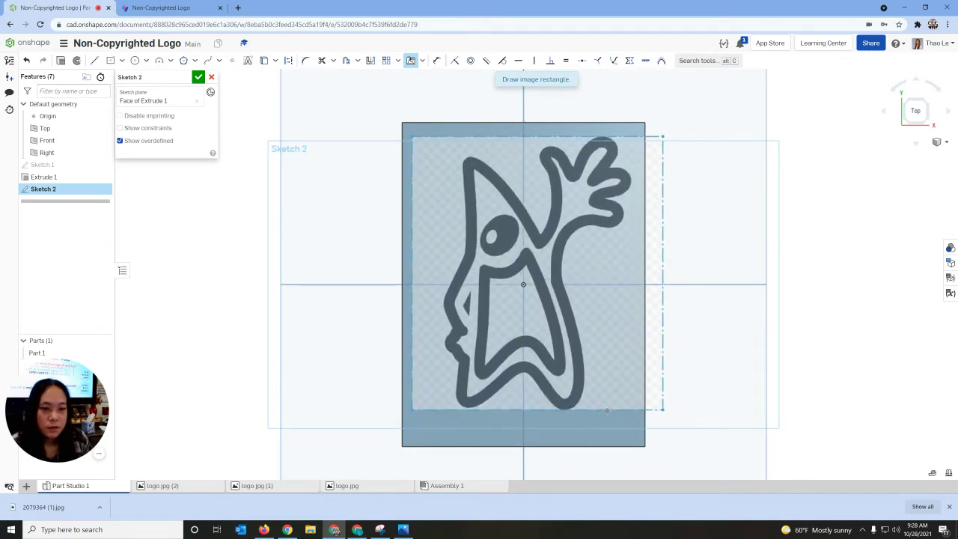
left_click(659, 412)
left_click_drag(659, 407, 679, 416)
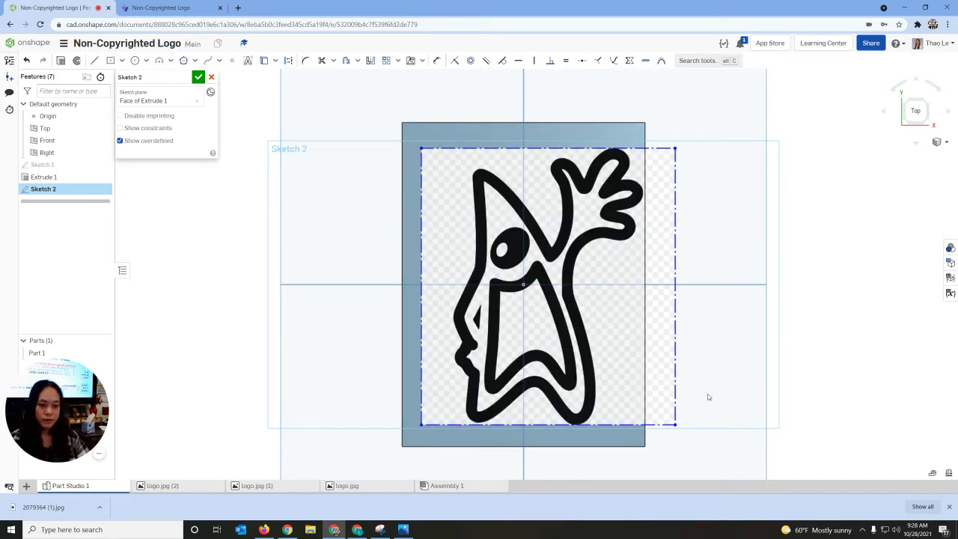
scroll(661, 342, "up", 2)
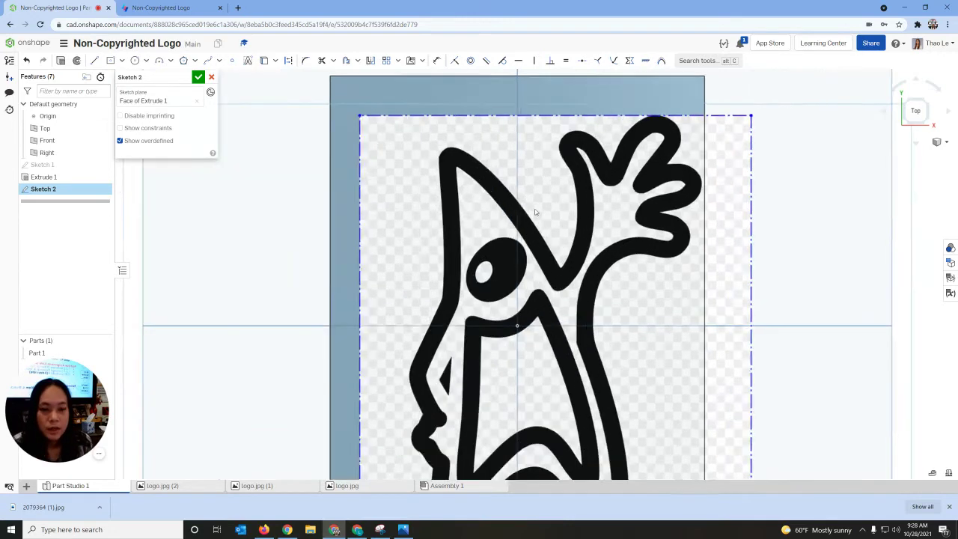
scroll(711, 329, "down", 3)
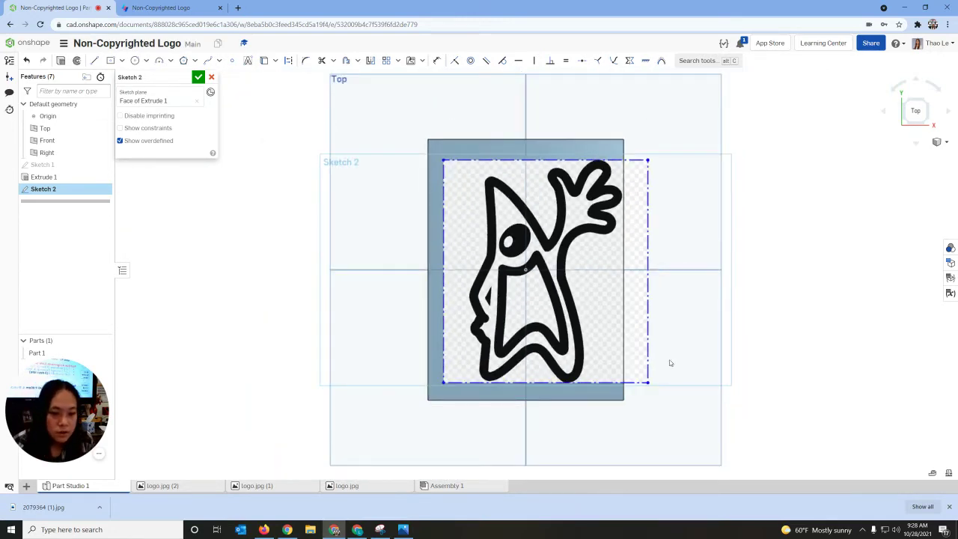
middle_click_drag(717, 363, 702, 357)
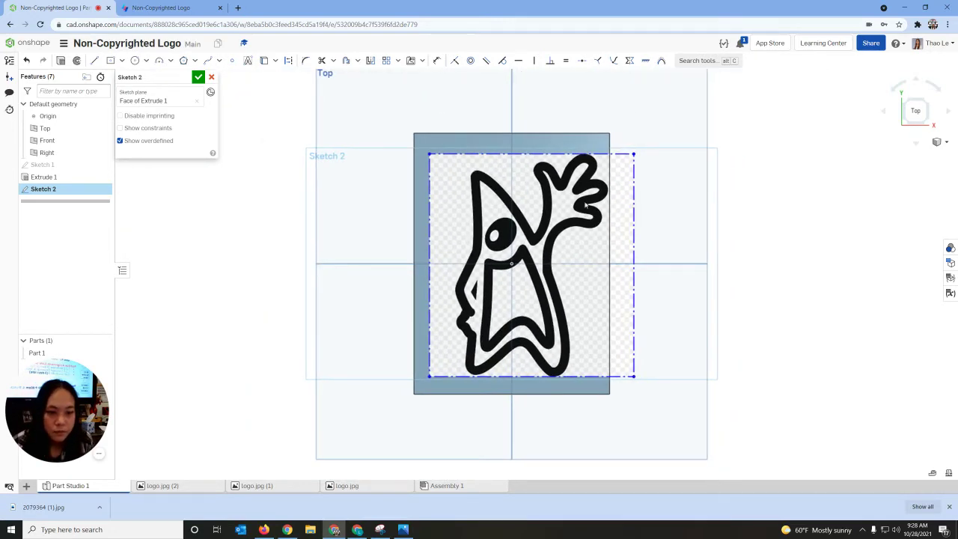
scroll(553, 242, "up", 3)
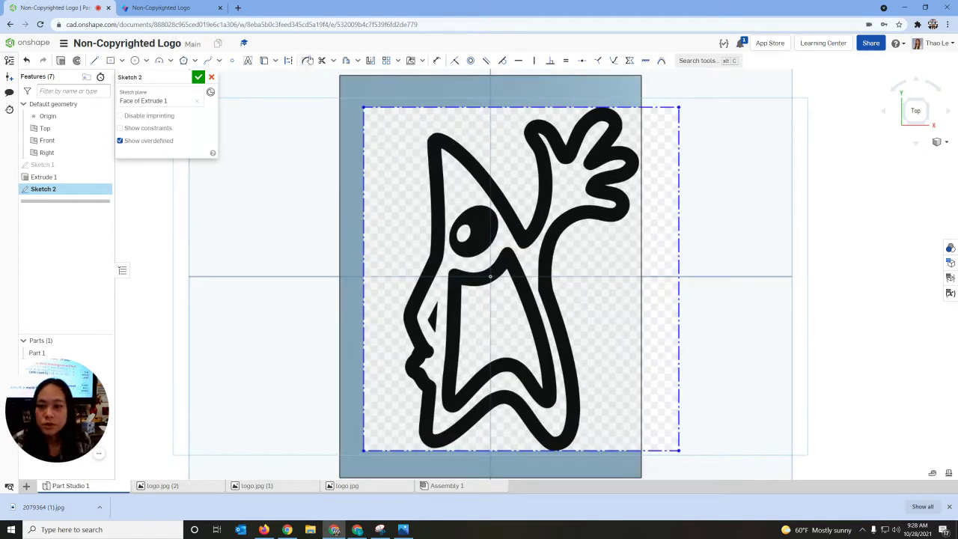
Trace the logo's eye outline with a spline closed at its start point.
left_click(212, 64)
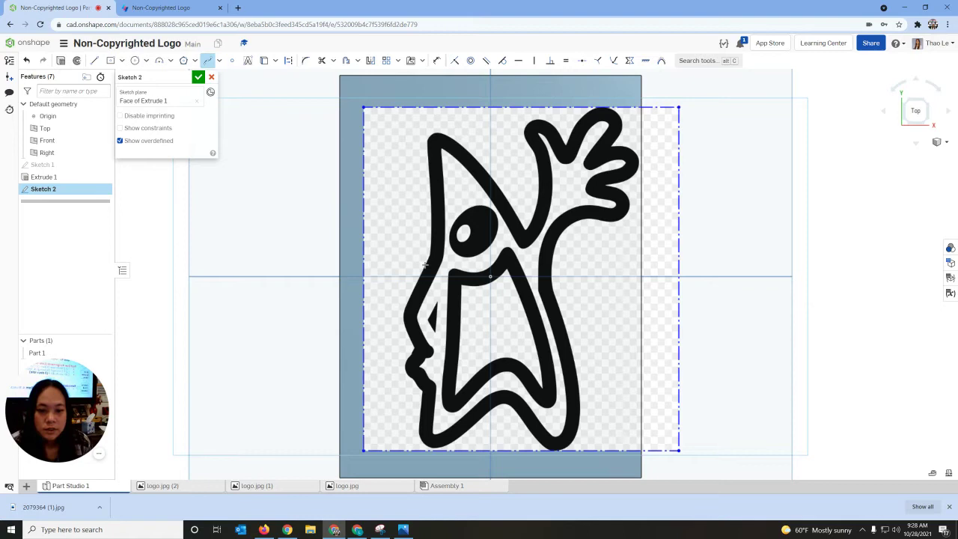
scroll(471, 173, "up", 3)
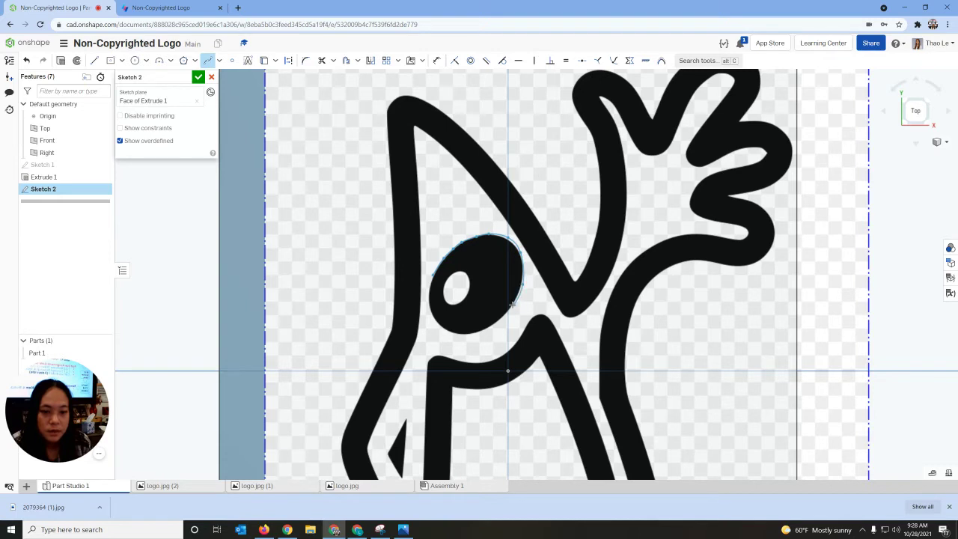
left_click(494, 323)
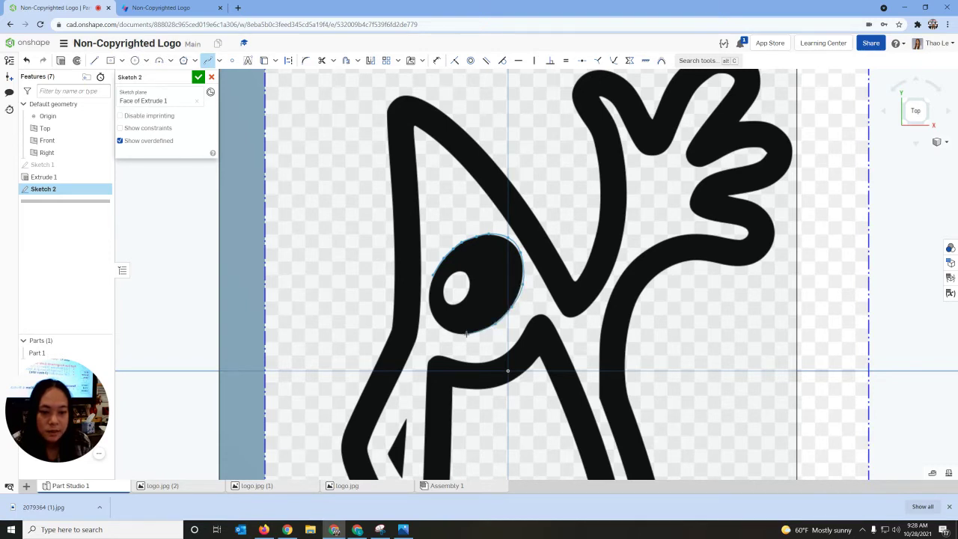
left_click(432, 277)
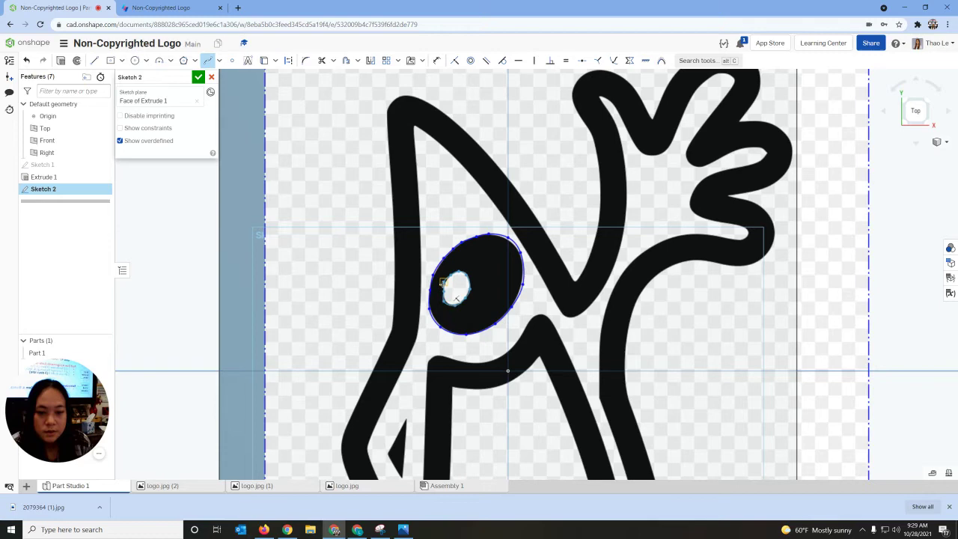
Outline the small triangle on the logo, closing it at its start point.
scroll(620, 283, "up", 1)
scroll(620, 283, "down", 4)
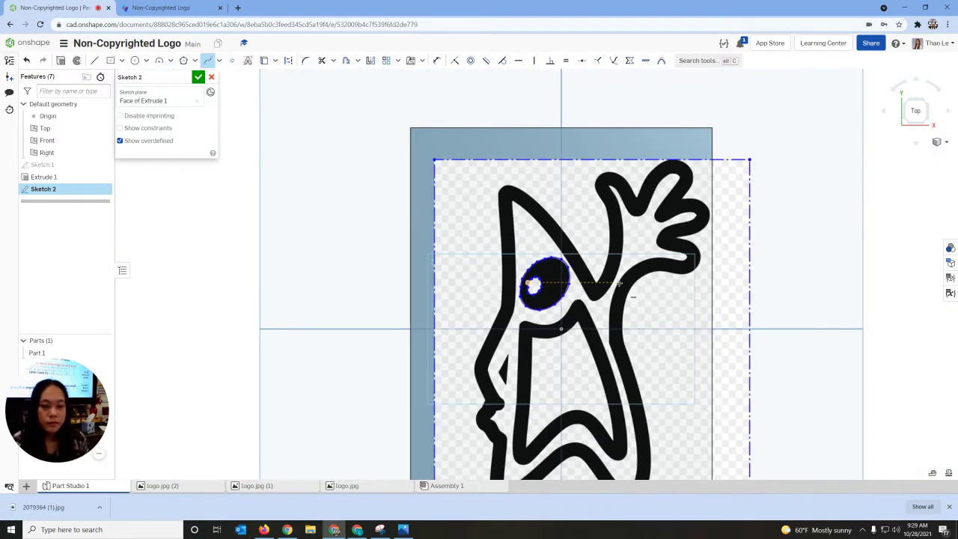
scroll(633, 349, "up", 1)
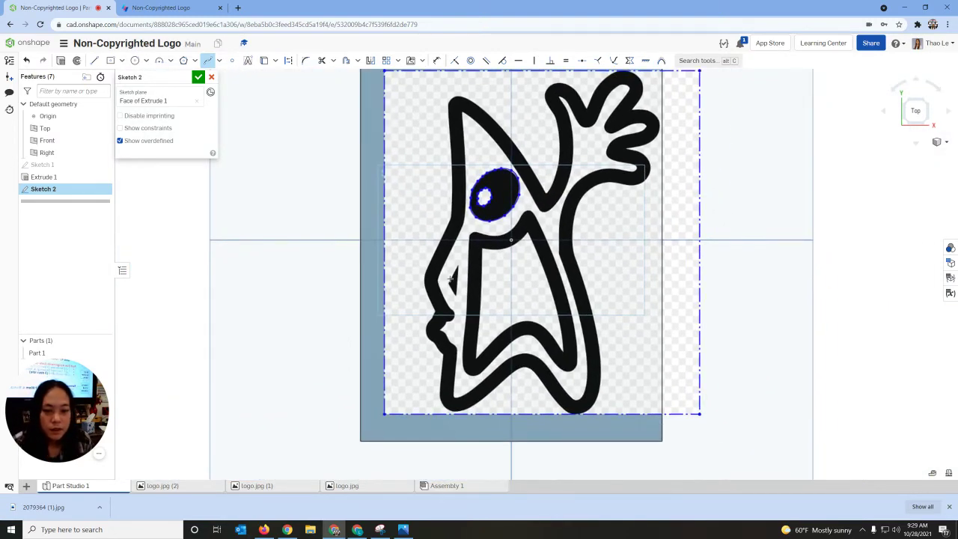
scroll(449, 279, "up", 2)
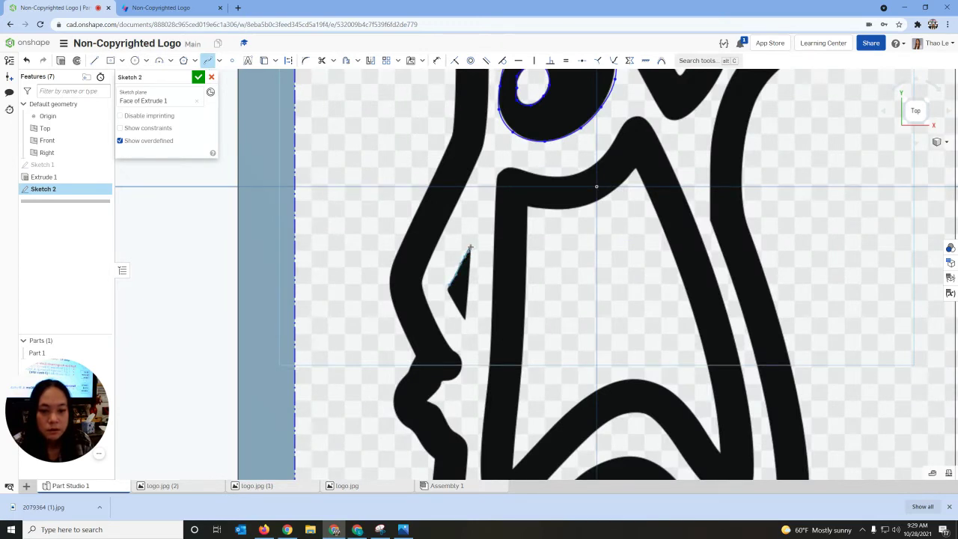
left_click(470, 249)
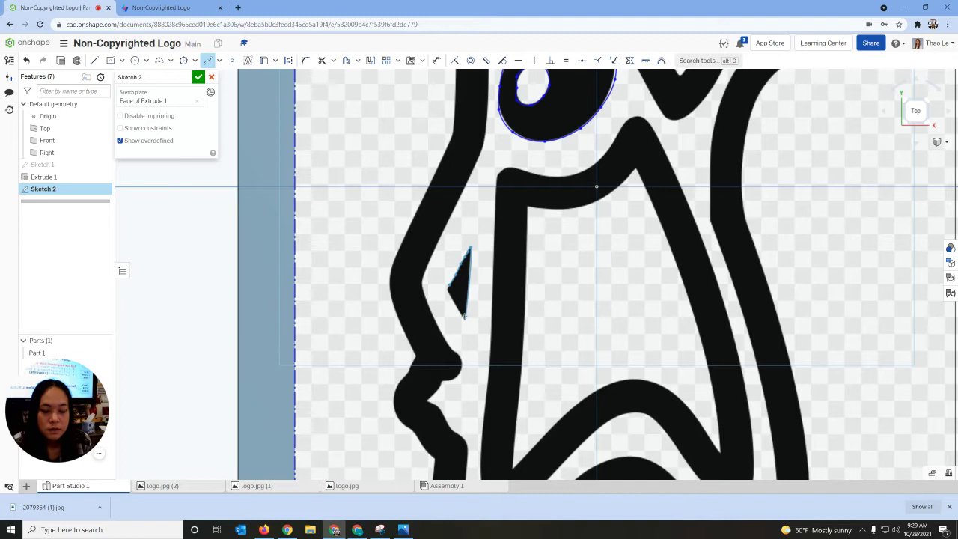
left_click(462, 316)
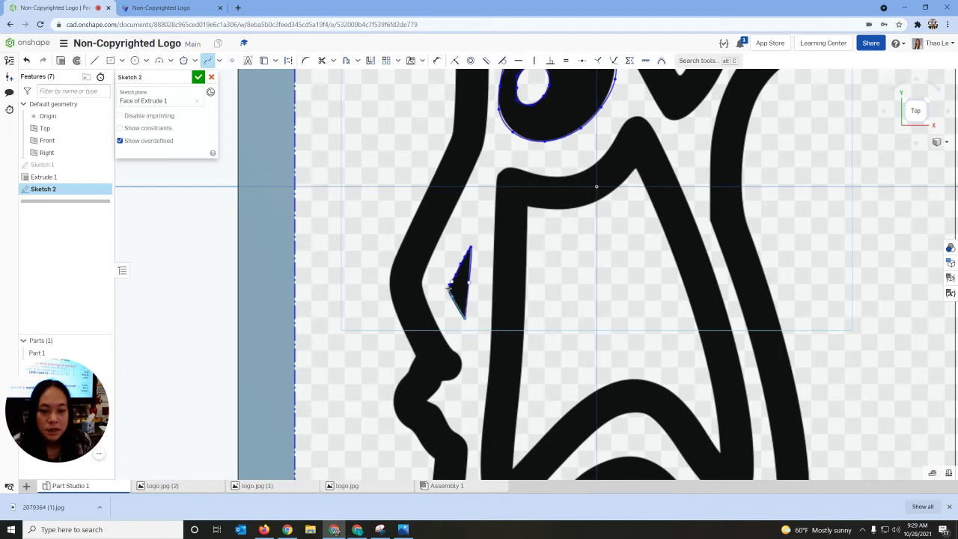
Undo the stray line and trim away the overlapping edge at the triangle.
mouse_move(450, 285)
left_mouse_down()
mouse_move(500, 247)
mouse_move(364, 326)
left_mouse_up()
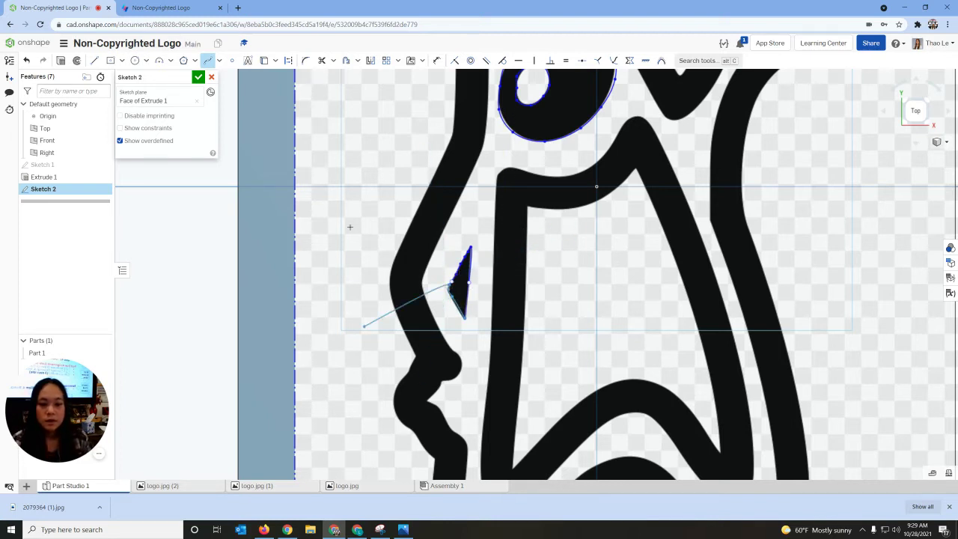
key("ctrl+z")
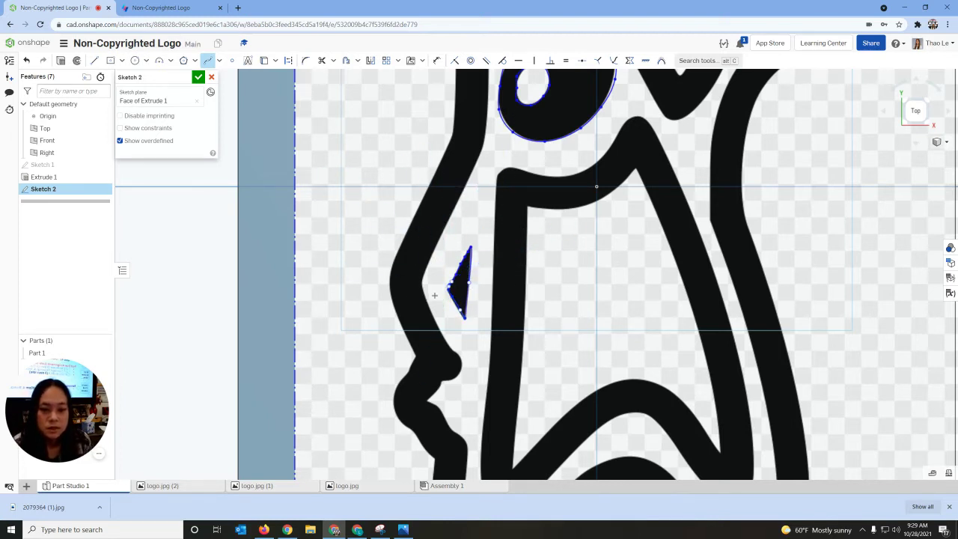
mouse_move(470, 247)
left_mouse_down()
mouse_move(492, 196)
mouse_move(470, 248)
left_mouse_up()
scroll(470, 294, "up", 3)
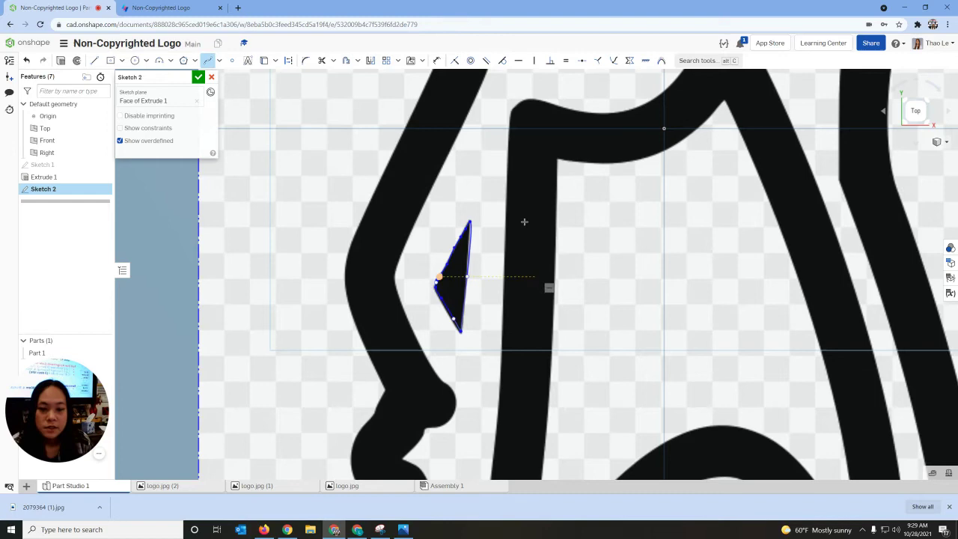
scroll(524, 222, "down", 5)
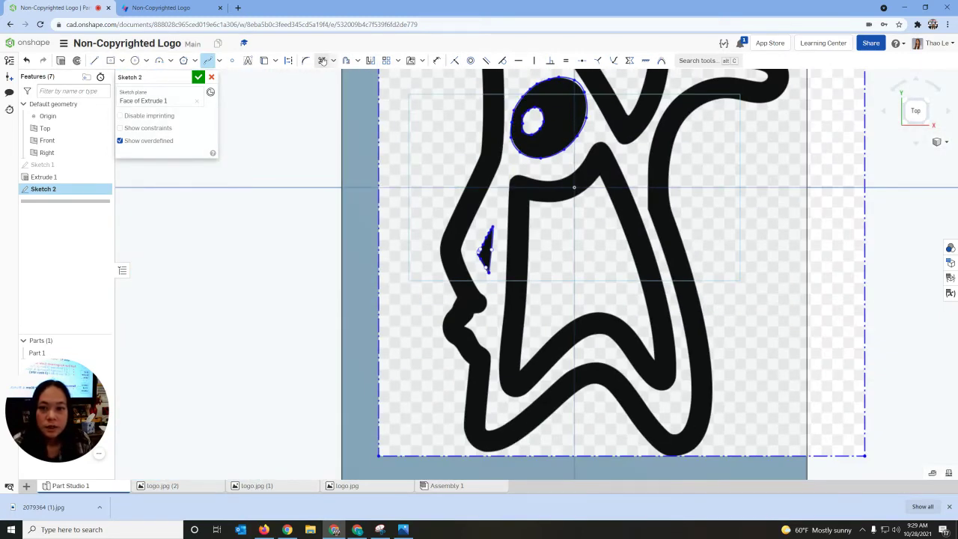
left_click(322, 60)
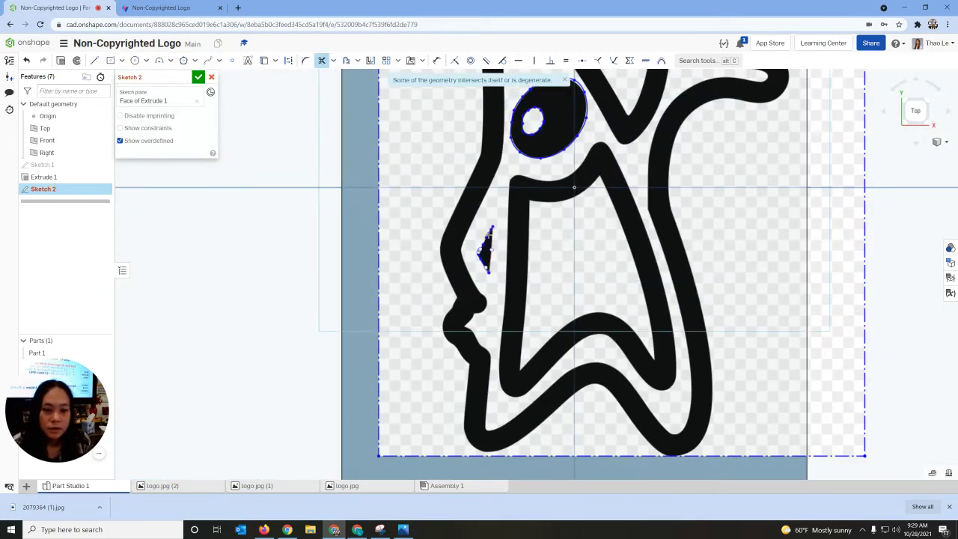
left_click(479, 262)
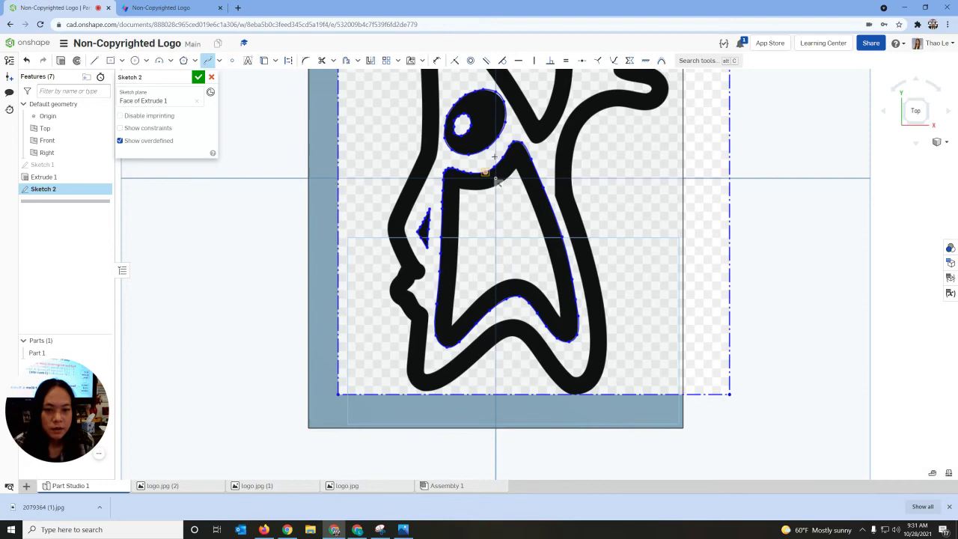
Spline along the large inner opening's edge, finishing at its top point.
scroll(469, 196, "up", 3)
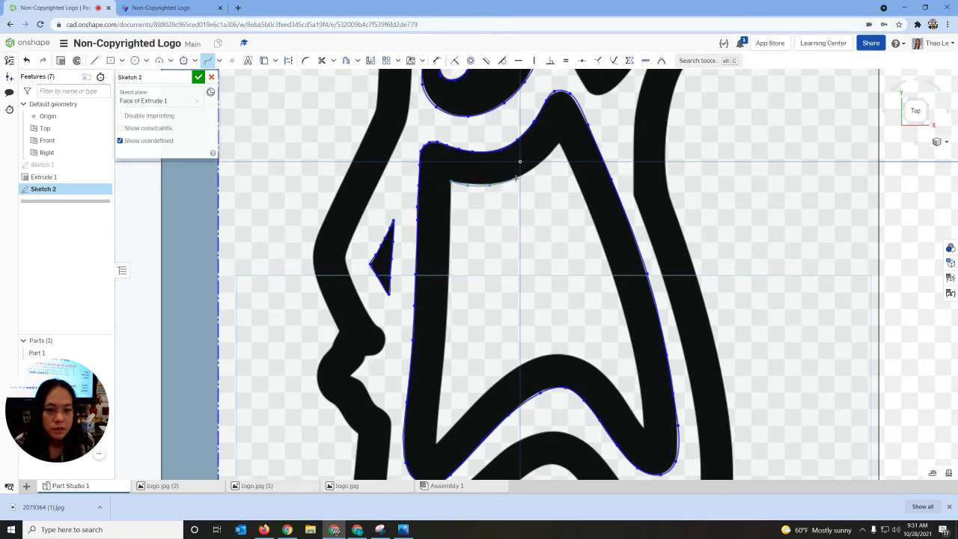
left_click(560, 144)
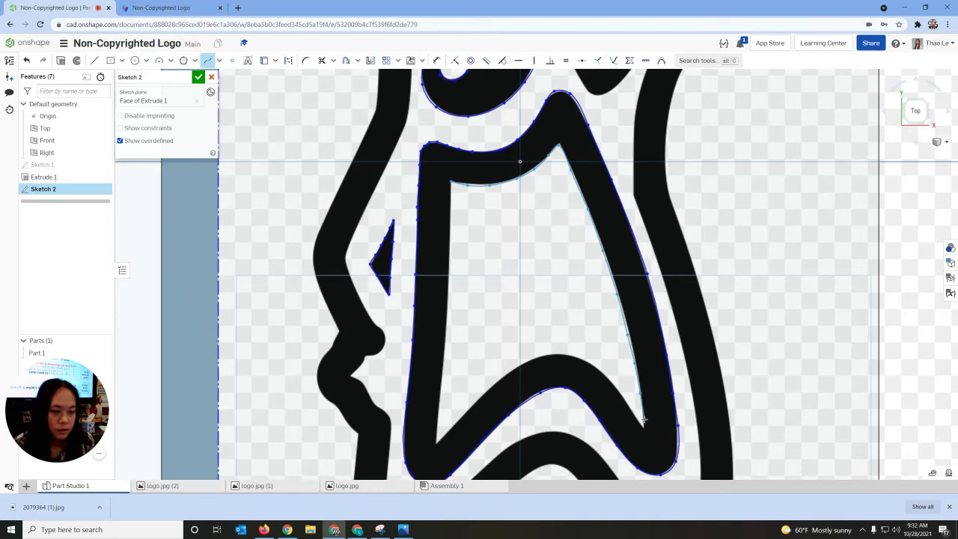
scroll(644, 421, "down", 5)
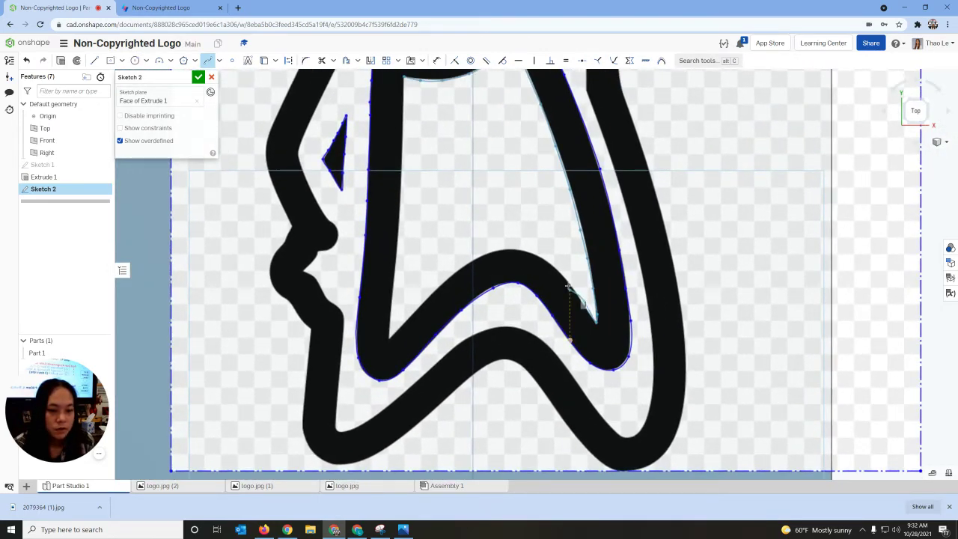
left_click(542, 257)
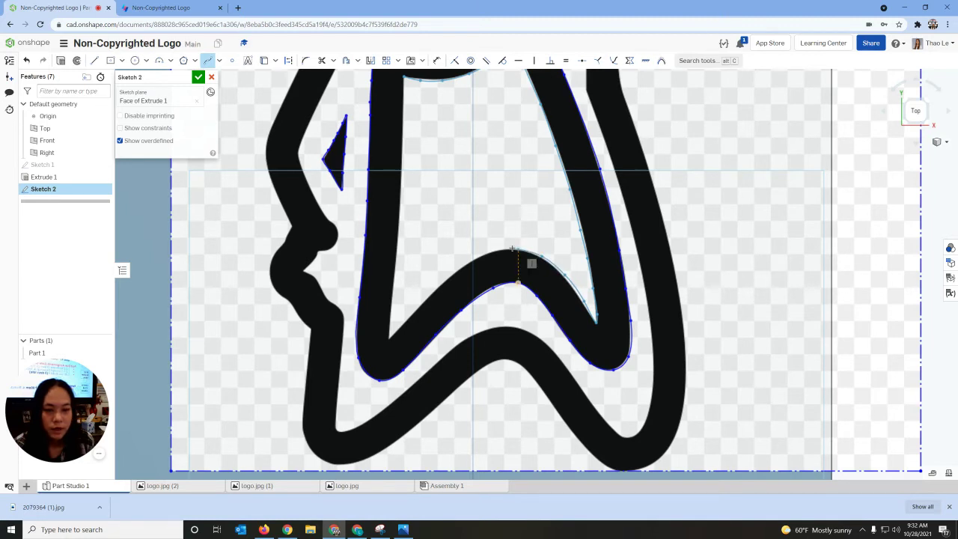
left_click(514, 248)
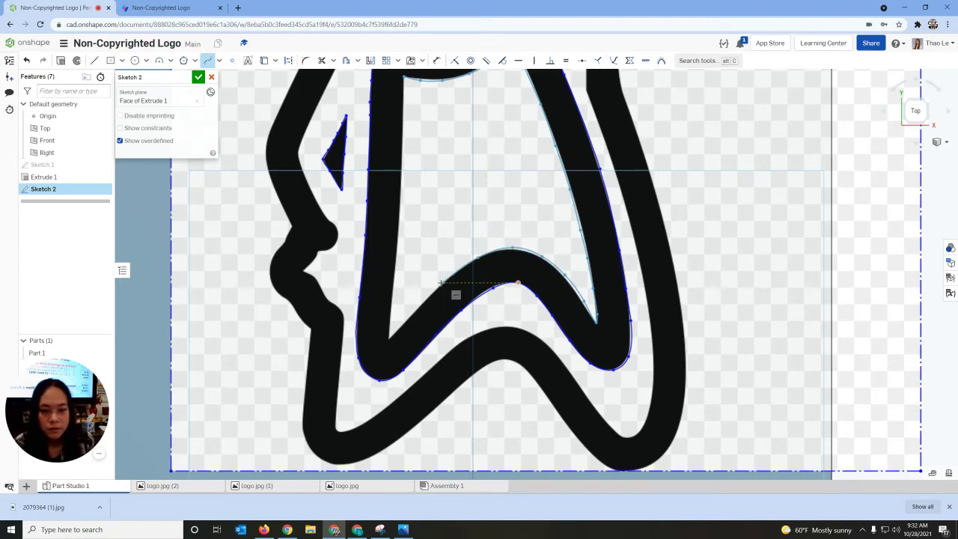
left_click(391, 337)
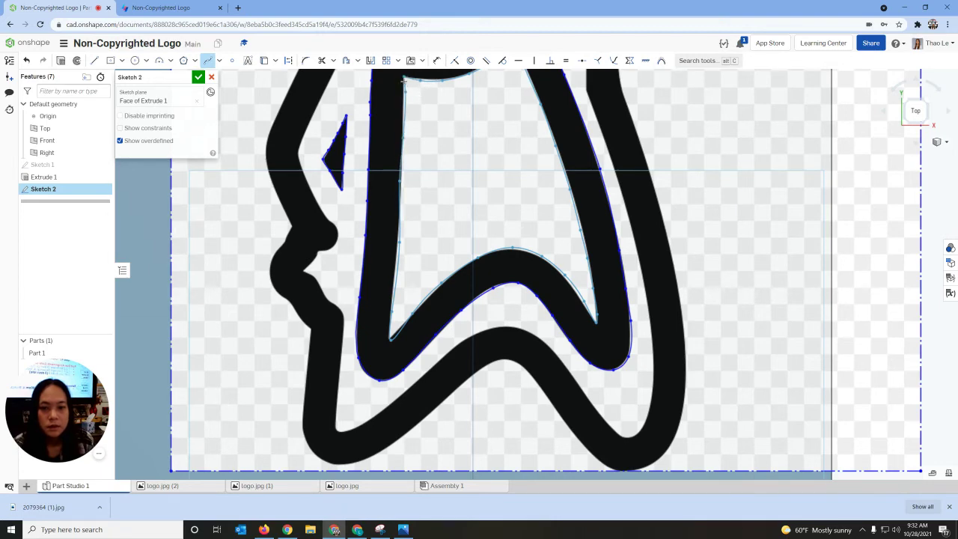
left_click(405, 77)
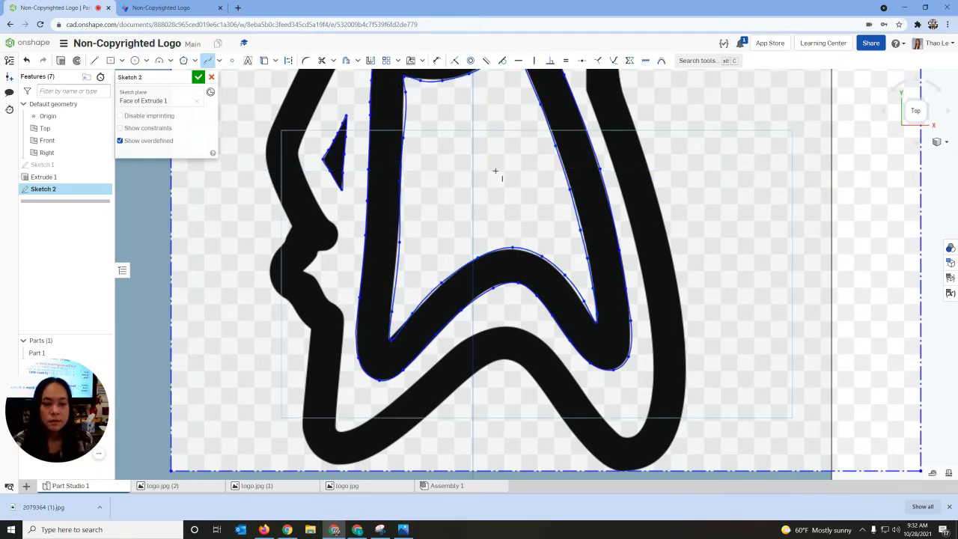
Tilt the view, return to Top, and spline the logo's remaining outer outline.
scroll(495, 171, "down", 5)
left_click_drag(915, 95, 920, 106)
left_click(920, 105)
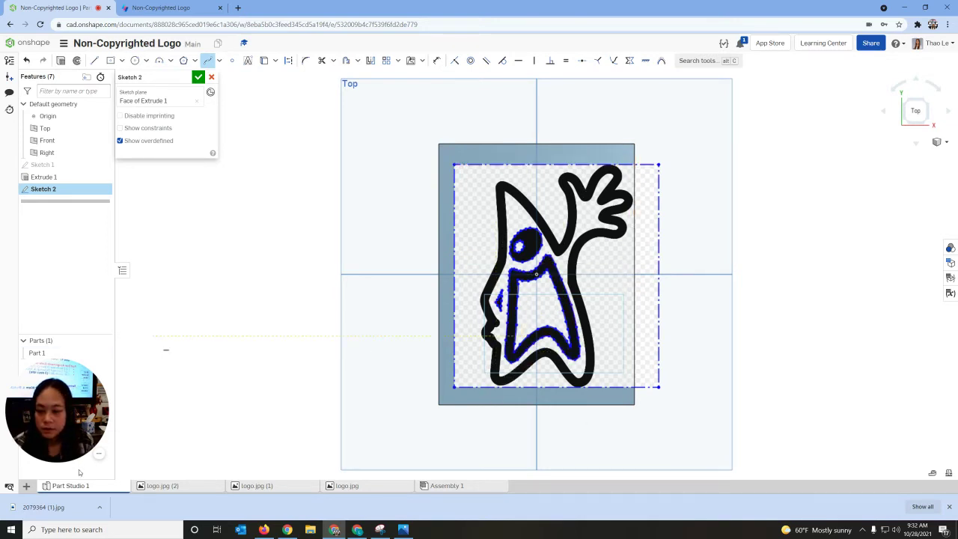
left_click(156, 454)
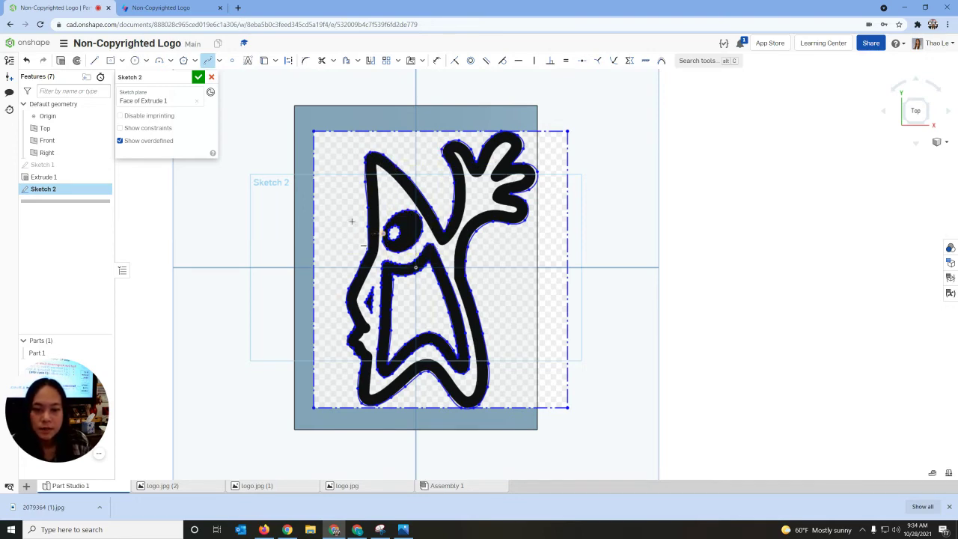
scroll(390, 225, "up", 3)
scroll(389, 225, "down", 2)
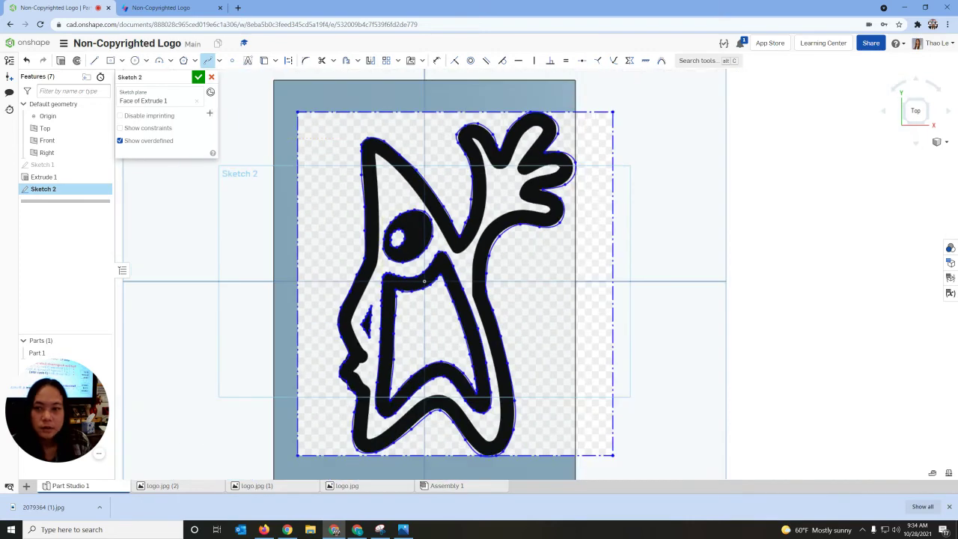
Extrude the traced logo regions as a Remove cut 0.25 in deep into the block.
left_click(60, 60)
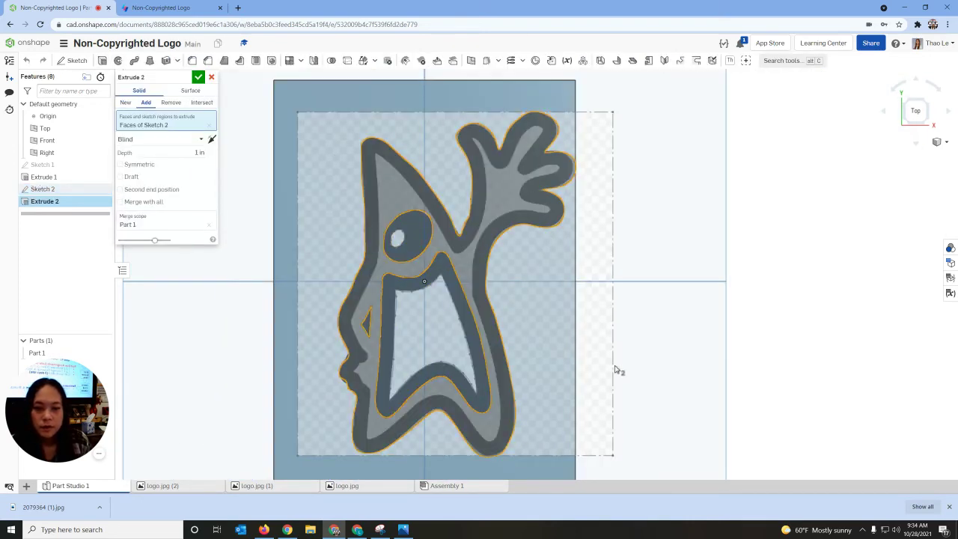
mouse_move(618, 368)
right_mouse_down()
mouse_move(522, 364)
mouse_move(631, 390)
mouse_move(588, 385)
mouse_move(599, 390)
mouse_move(612, 360)
mouse_move(594, 310)
mouse_move(612, 372)
right_mouse_up()
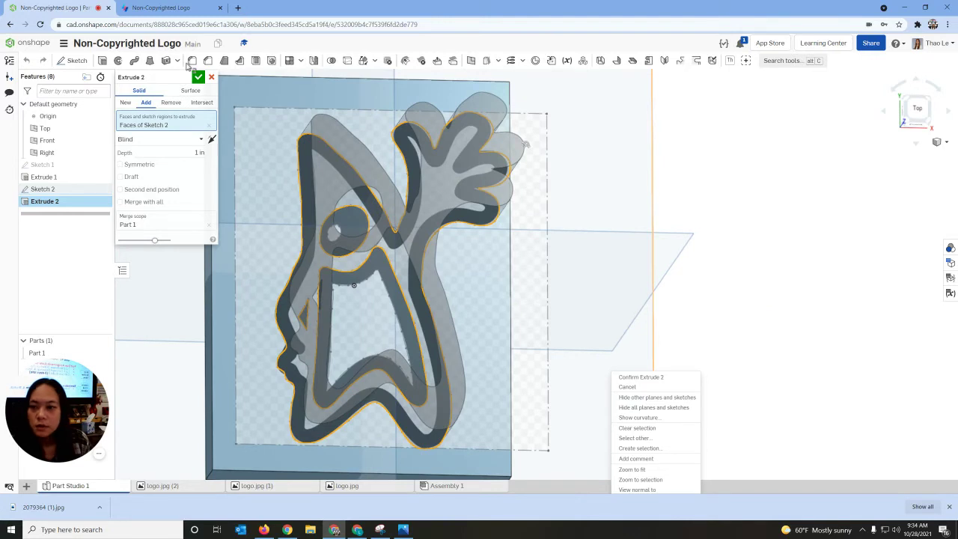
left_click(177, 107)
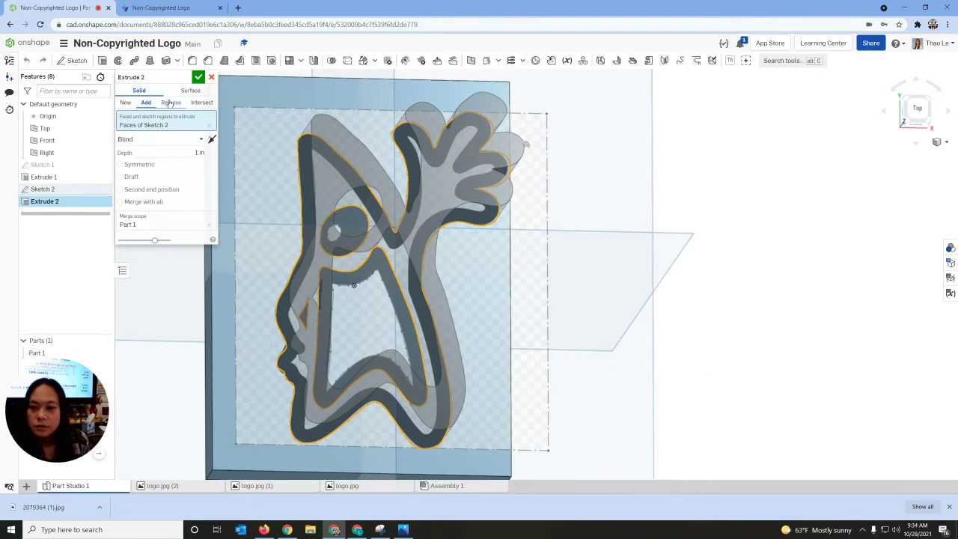
left_click(170, 102)
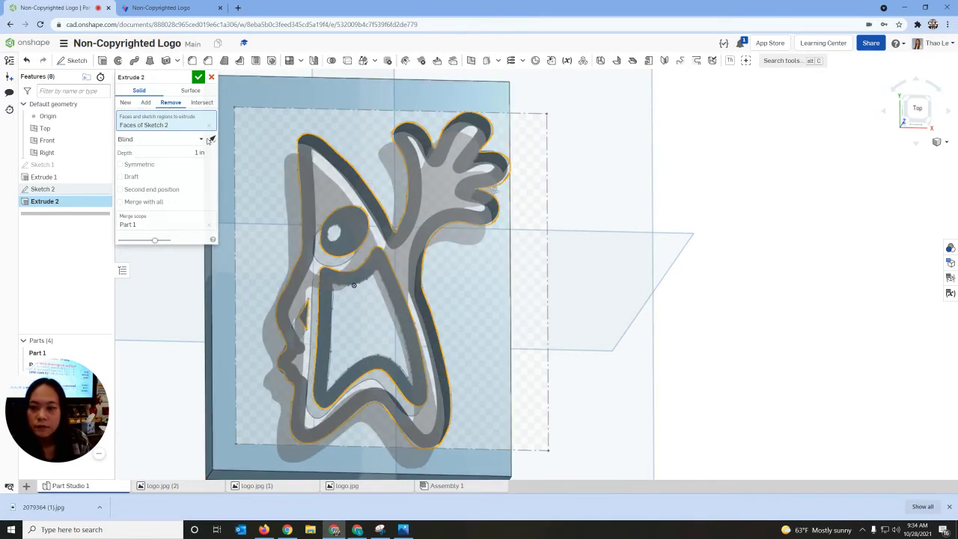
left_click(211, 139)
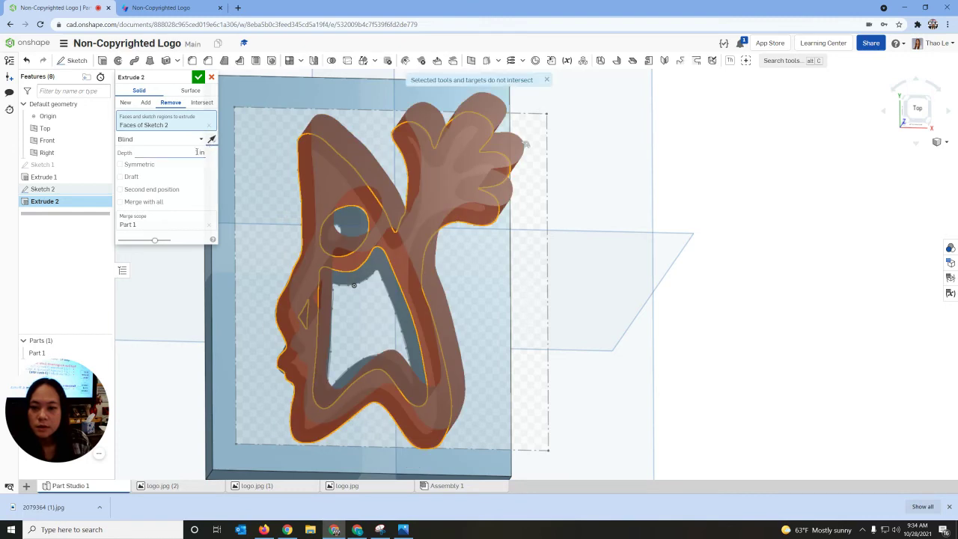
left_click(197, 152)
type("0.25")
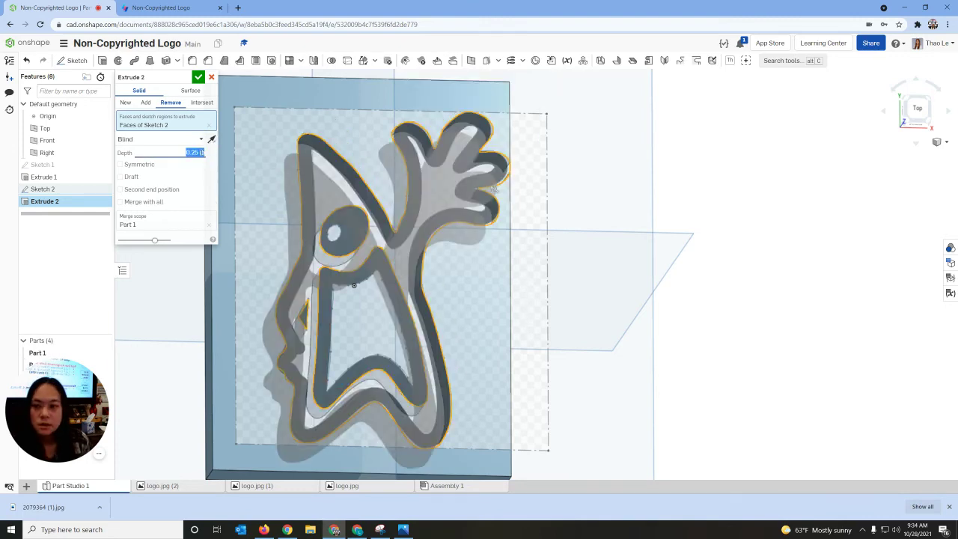
key("Return")
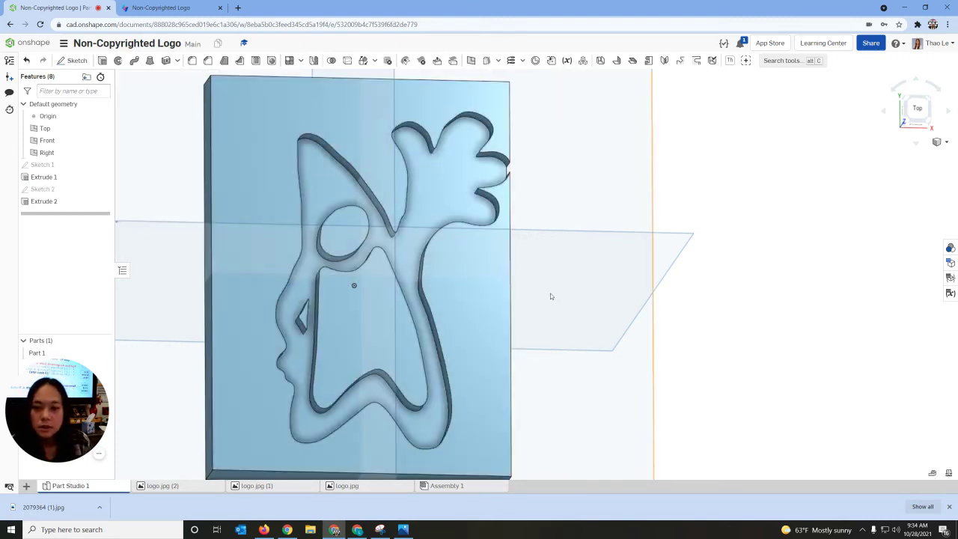
mouse_move(551, 295)
right_mouse_down()
mouse_move(499, 308)
mouse_move(579, 282)
mouse_move(569, 325)
mouse_move(494, 321)
mouse_move(545, 291)
right_mouse_up()
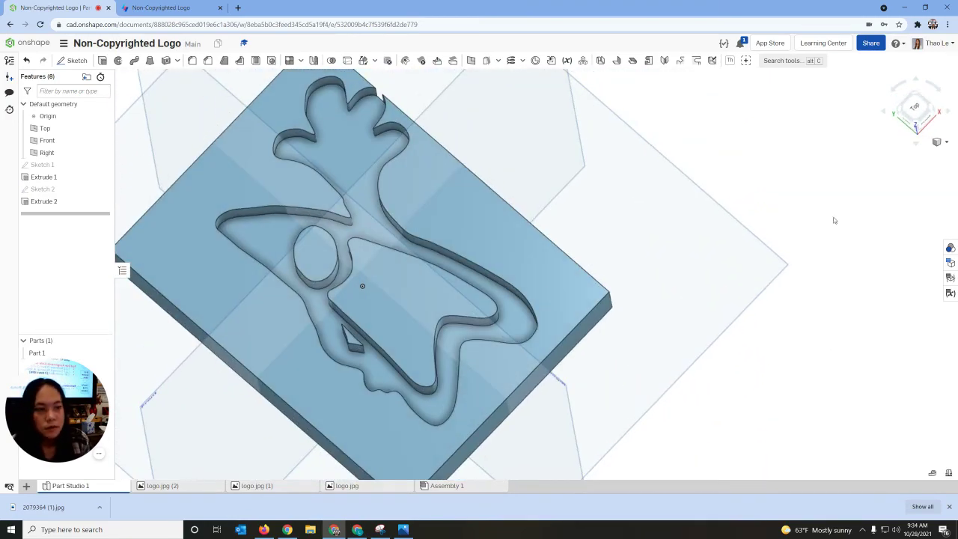
left_click(939, 143)
left_click(918, 154)
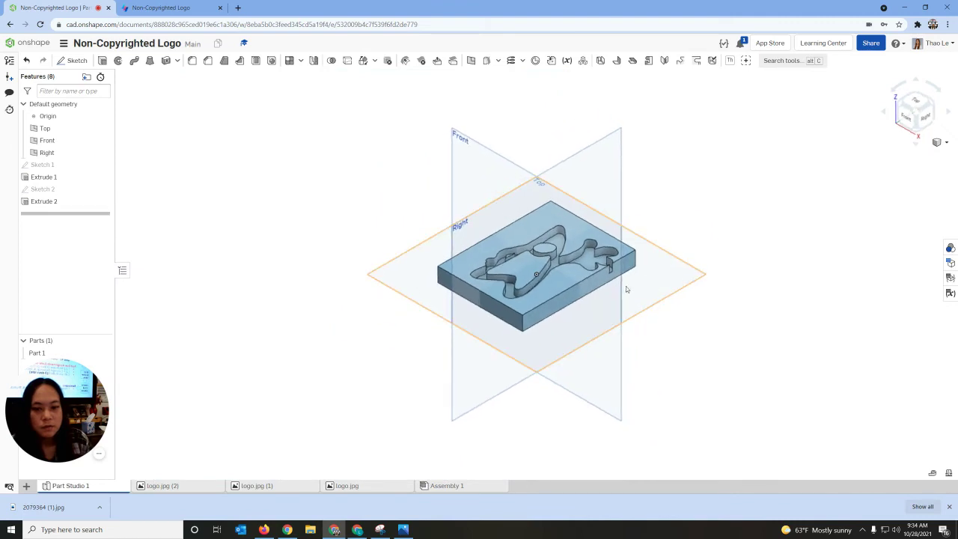
left_click(915, 101)
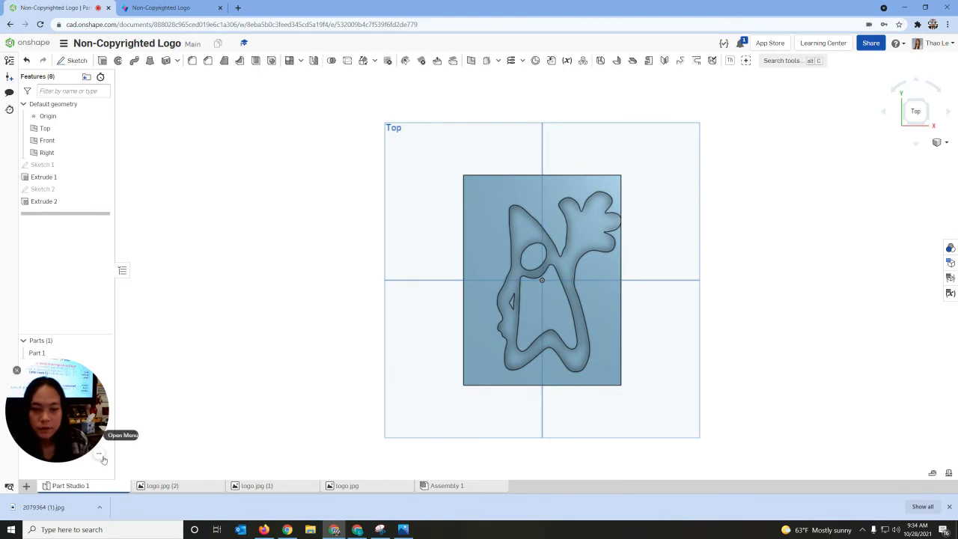
Reopen Sketch 2 and start a spline with three points along the beak and V edges.
double_click(52, 190)
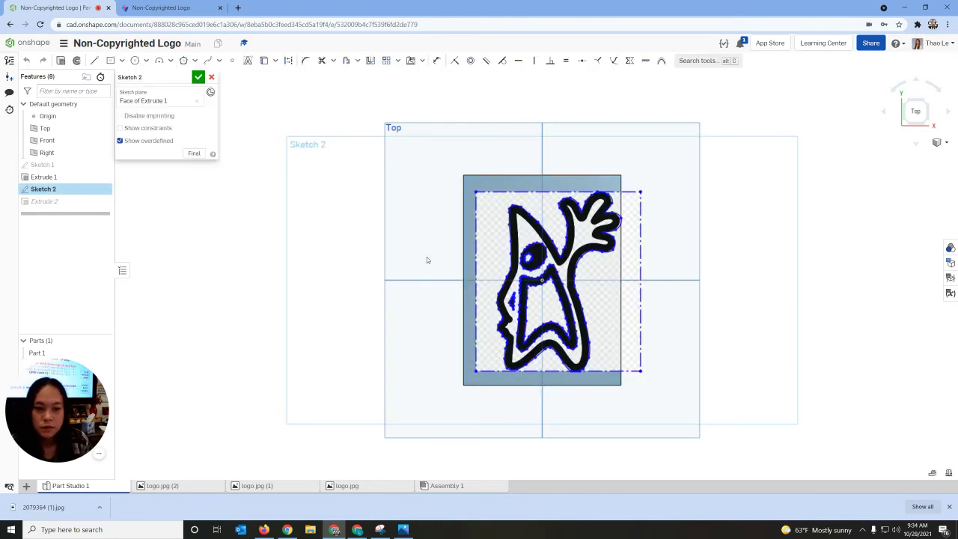
scroll(567, 257, "up", 5)
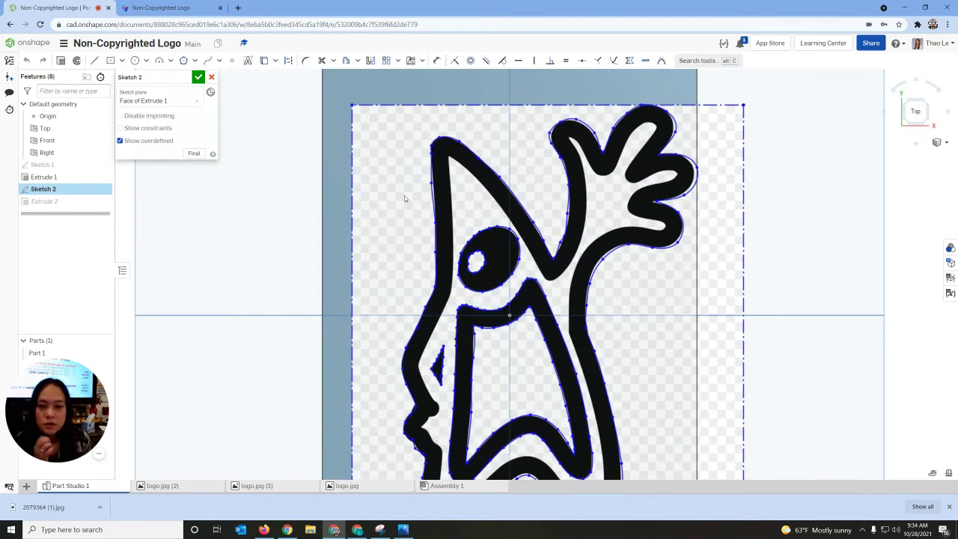
left_click(207, 60)
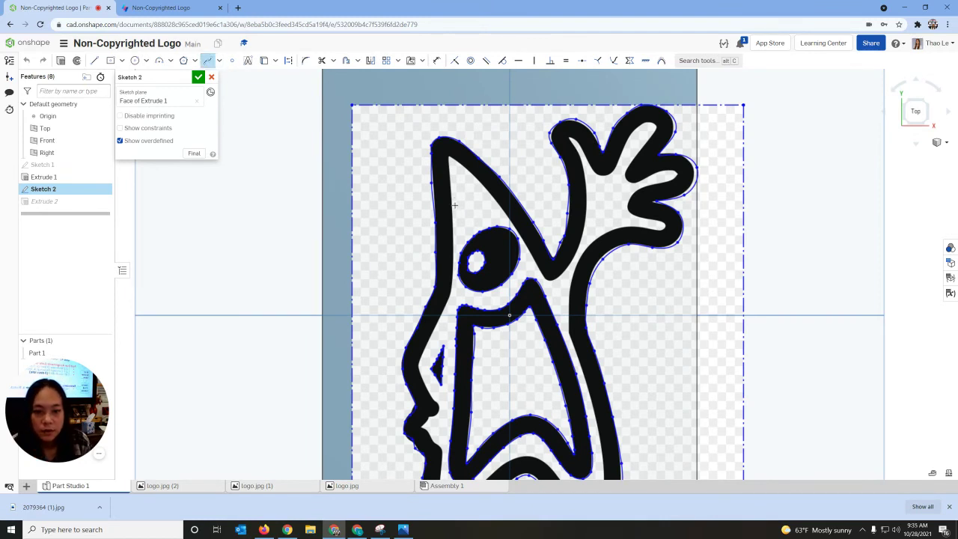
left_click(448, 184)
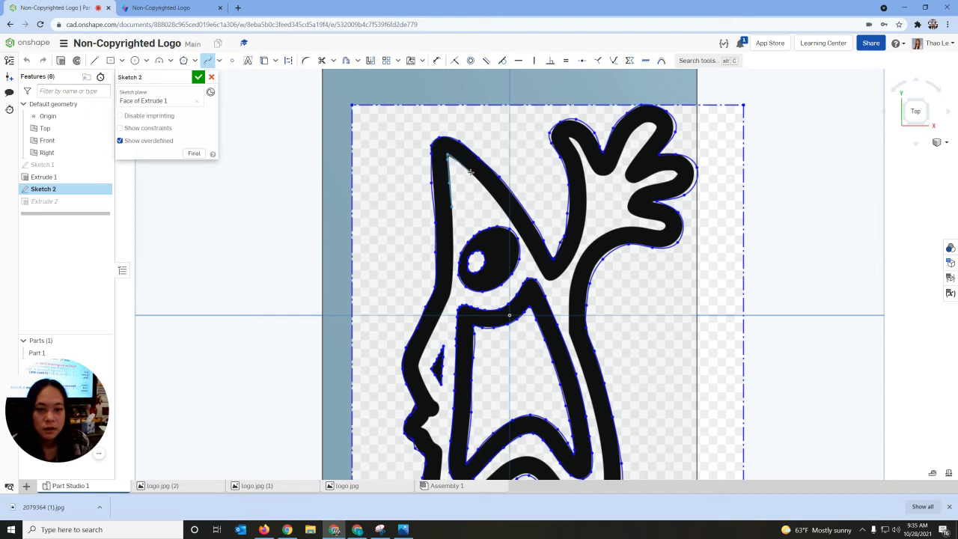
left_click(497, 197)
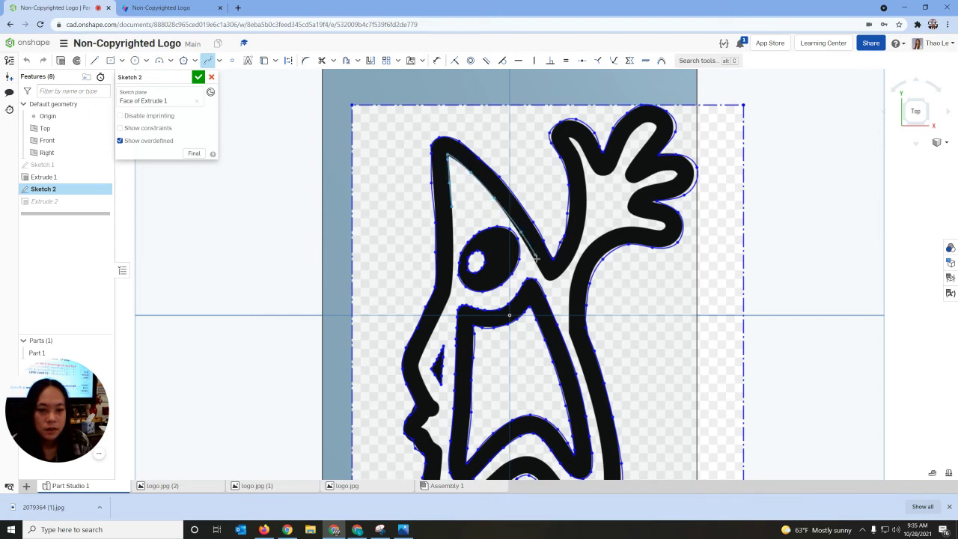
left_click(548, 280)
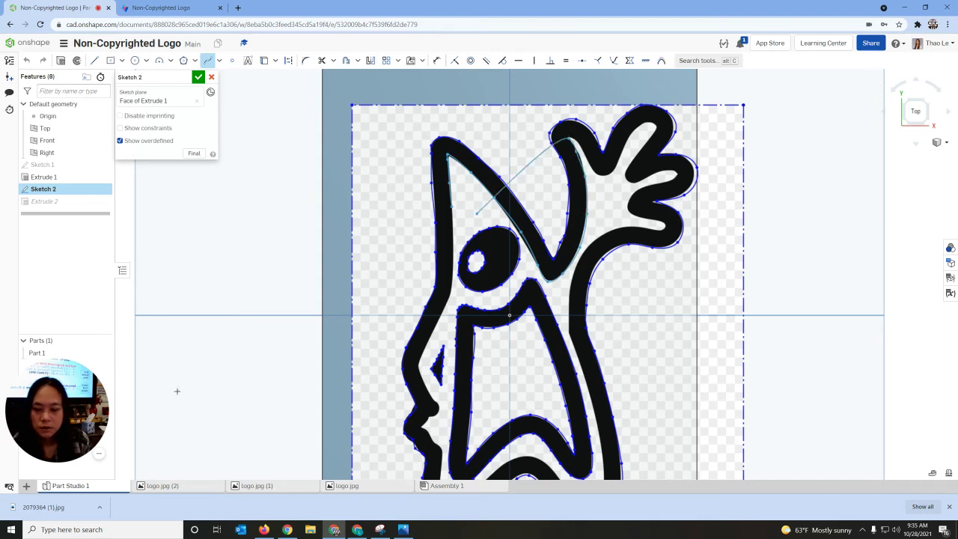
Discard the unfinished spline and return to the previous zoom level.
left_click(134, 455)
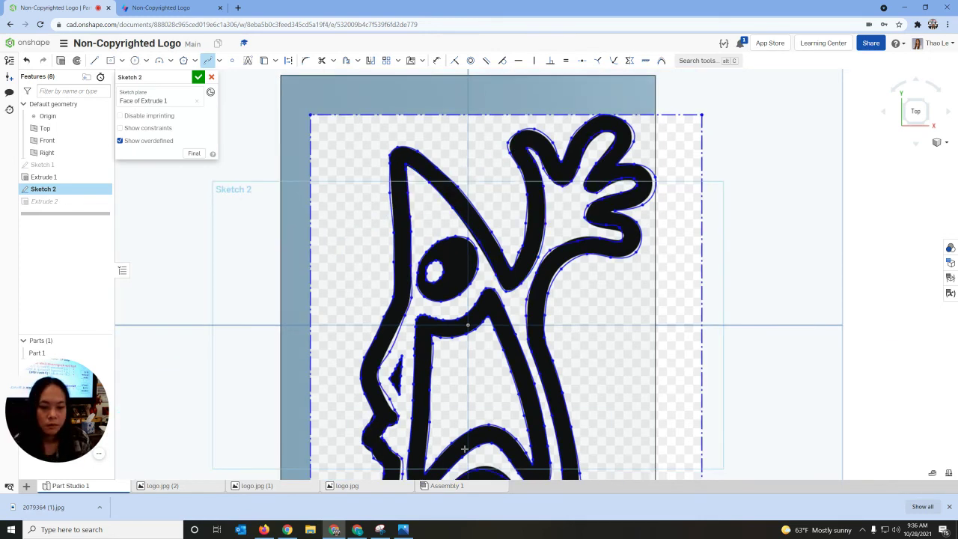
scroll(622, 330, "up", 2)
scroll(622, 327, "down", 6)
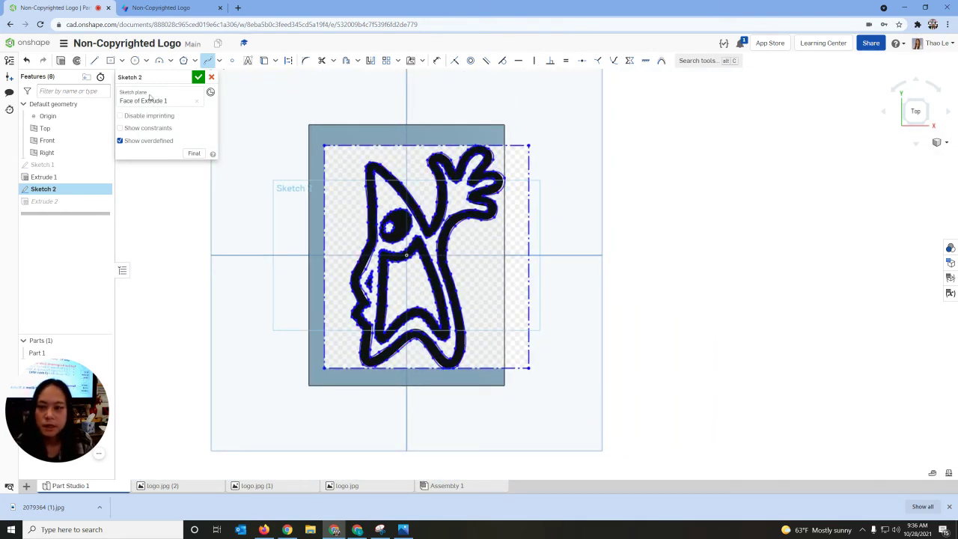
Reselect Extrude 2's regions as the logo outline, eye, inner triangle and nose.
double_click(57, 203)
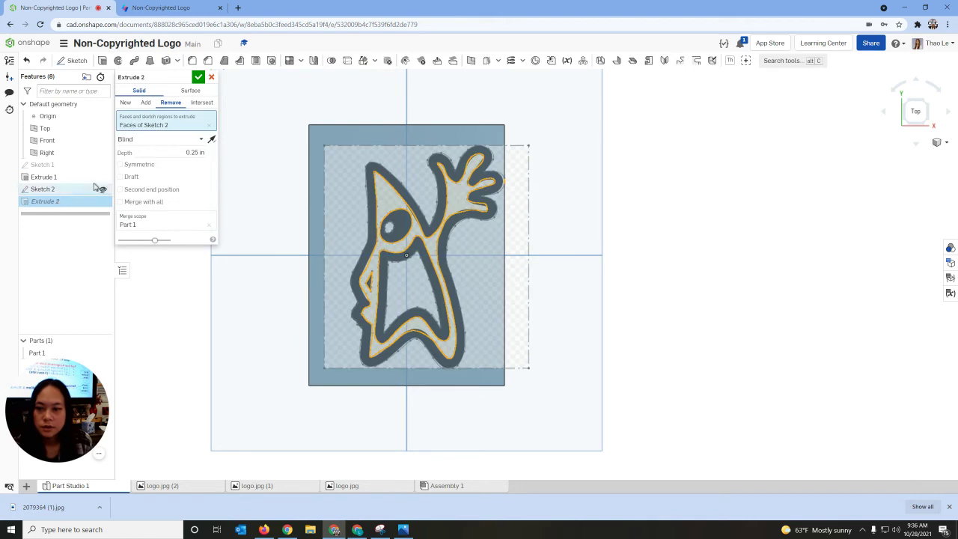
left_click(210, 125)
left_click(371, 215)
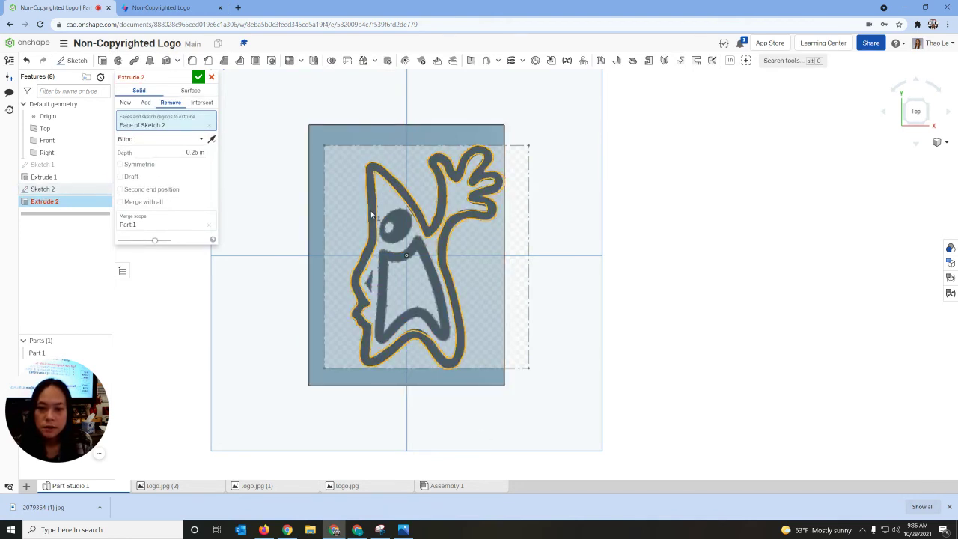
left_click(398, 222)
left_click(413, 257)
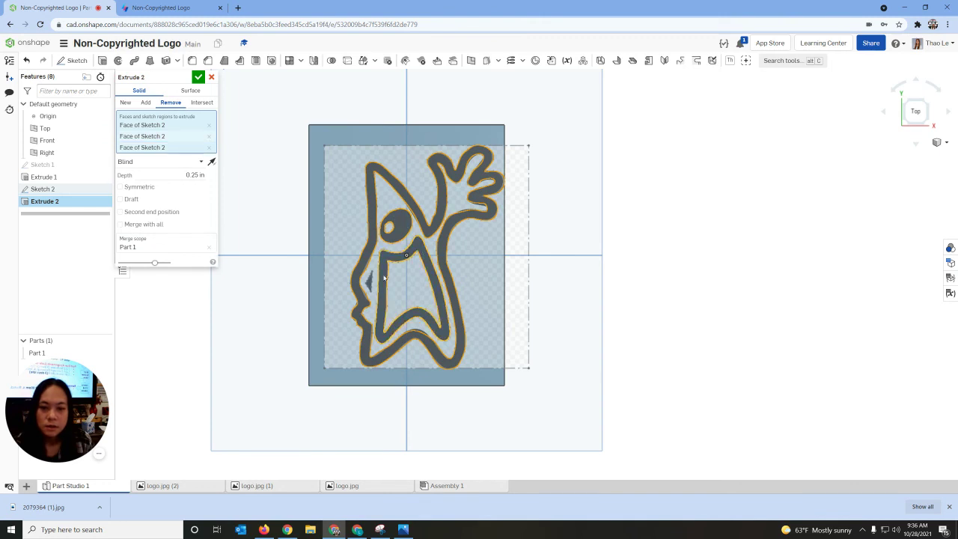
left_click(368, 280)
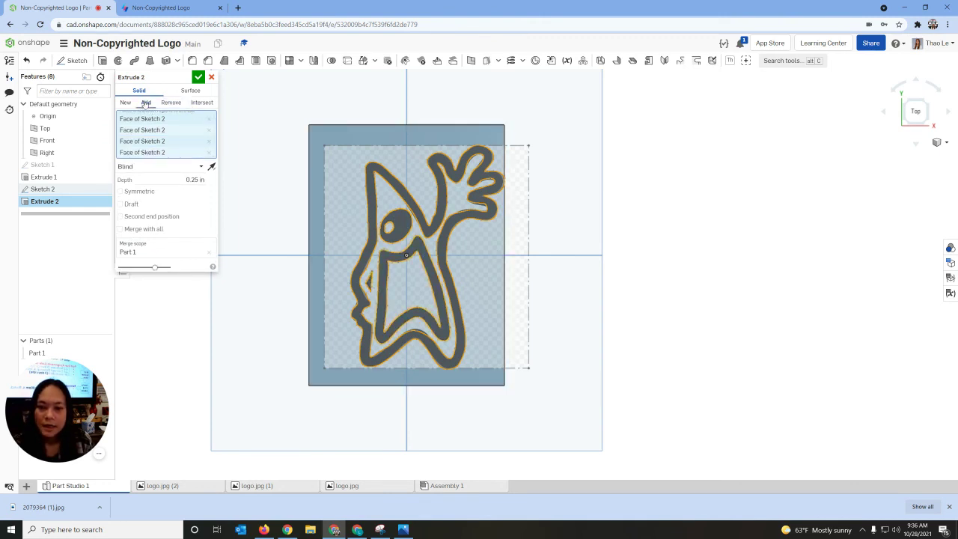
Switch Extrude 2 to Add, flip it outward, and confirm the 0.25 in raised logo.
left_click(146, 102)
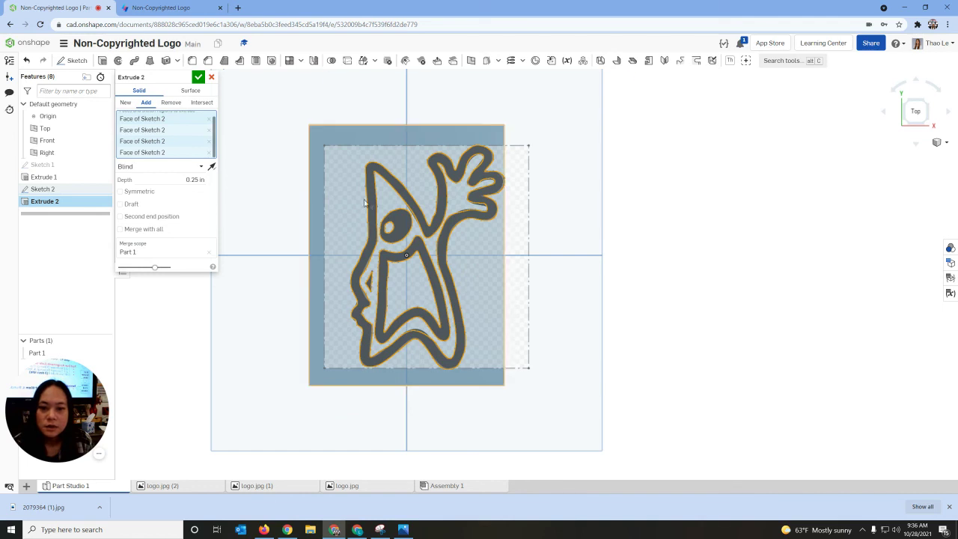
left_click(211, 168)
mouse_move(632, 291)
right_mouse_down()
mouse_move(562, 284)
mouse_move(532, 235)
mouse_move(569, 278)
mouse_move(665, 292)
mouse_move(625, 287)
right_mouse_up()
left_click(197, 77)
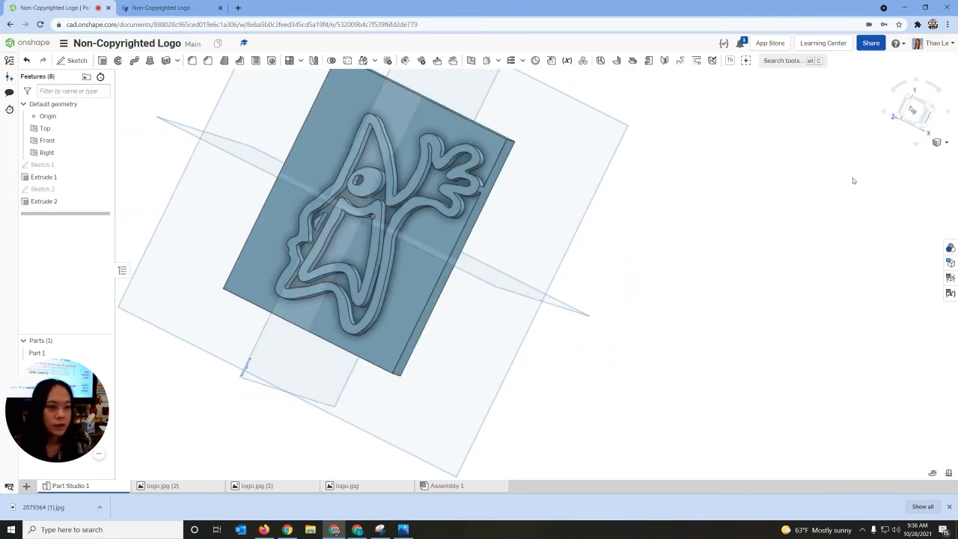
left_click(942, 142)
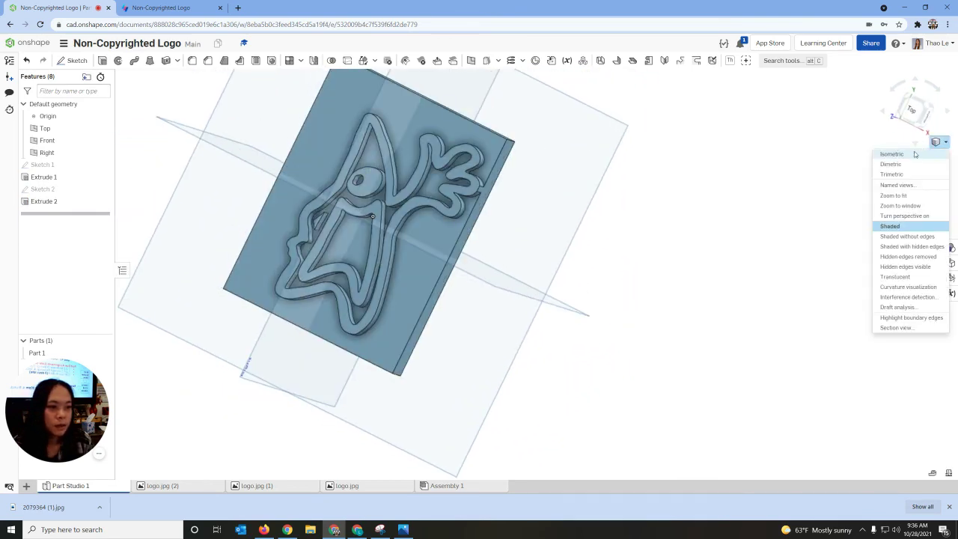
left_click(915, 153)
left_click(913, 107)
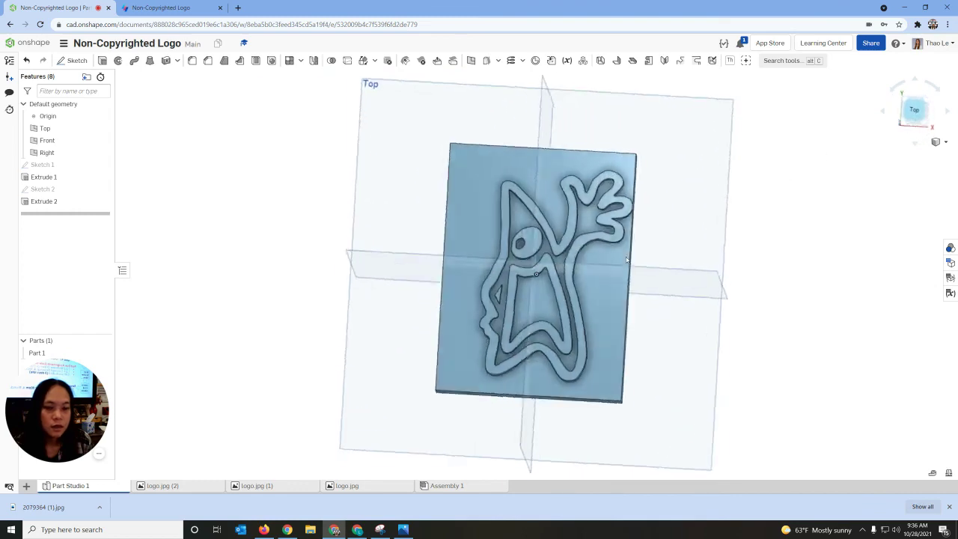
key("f")
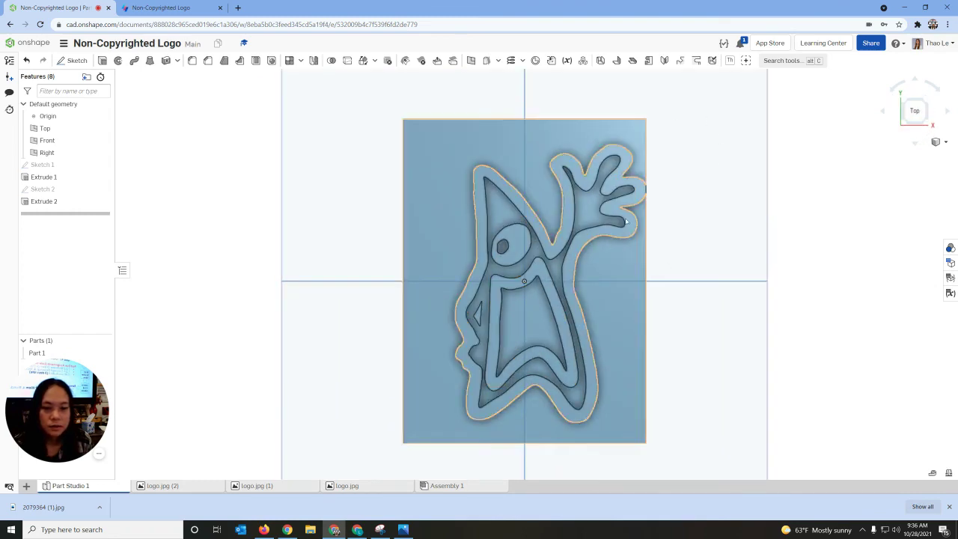
scroll(535, 255, "up", 5)
scroll(569, 314, "down", 5)
scroll(588, 374, "up", 2)
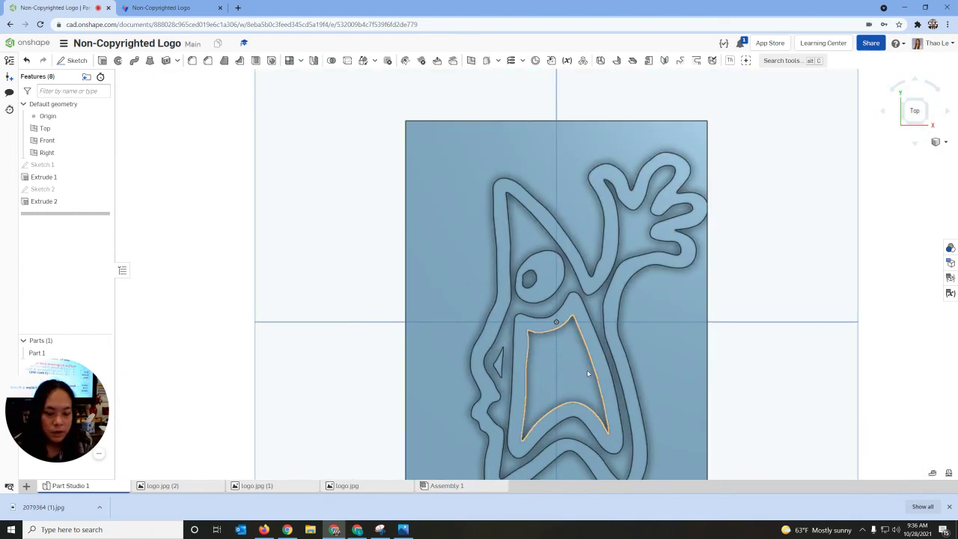
scroll(689, 454, "up", 1)
scroll(661, 396, "down", 1)
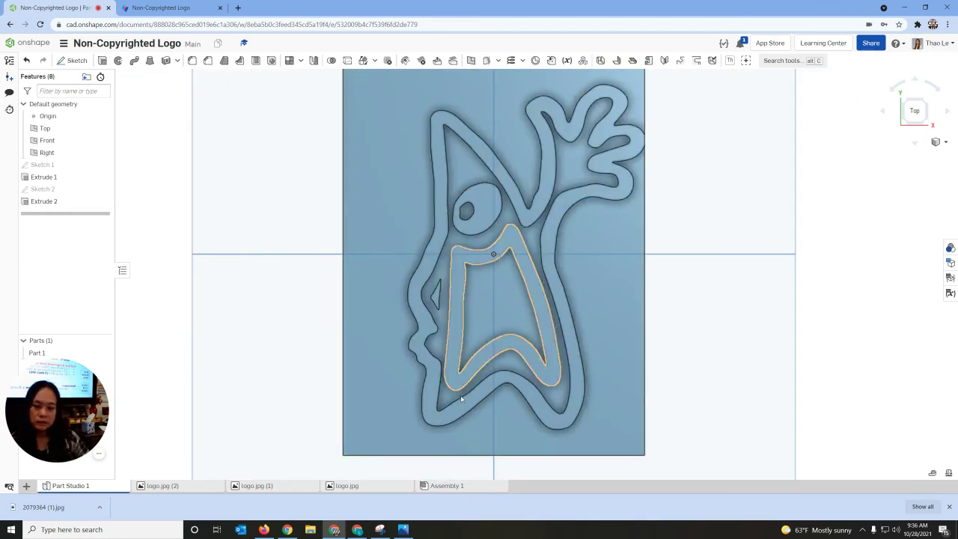
right_click_drag(477, 259, 535, 310)
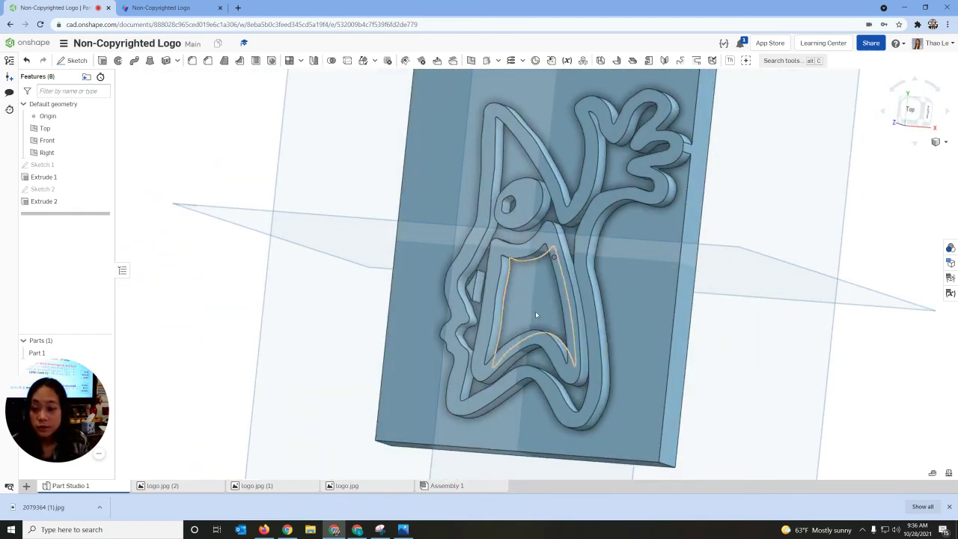